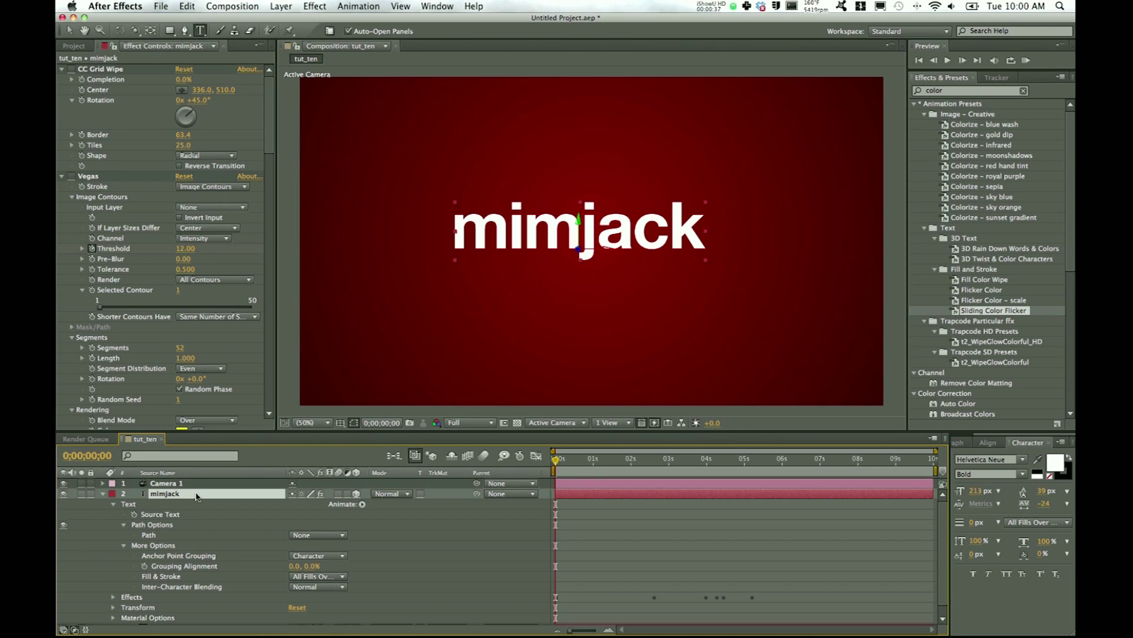
scroll(197, 496, down, 1)
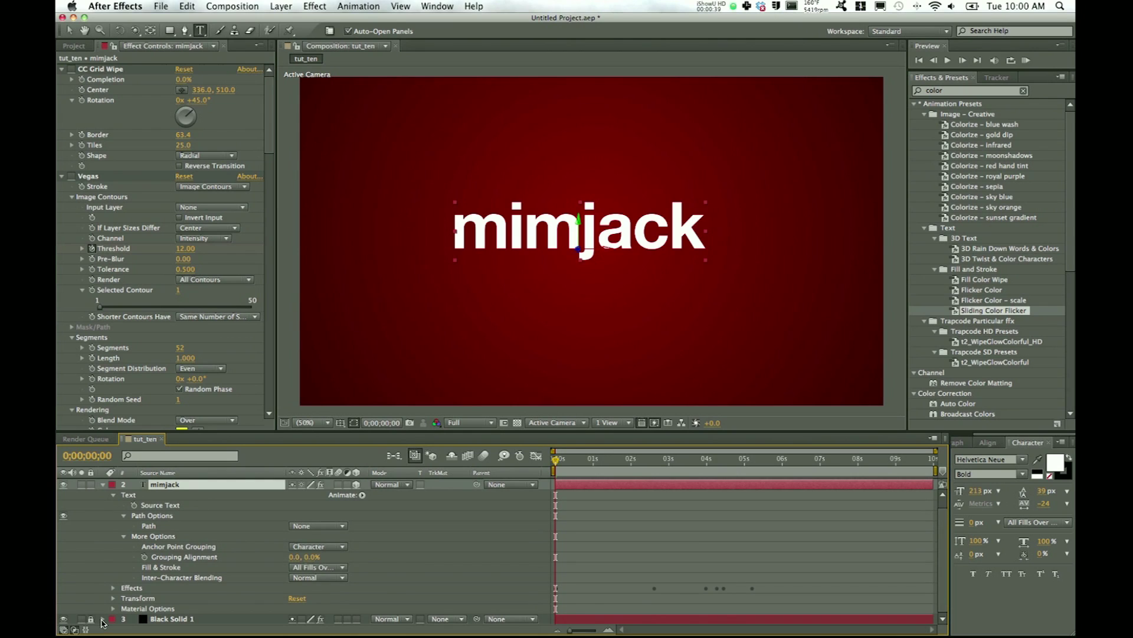
scroll(164, 577, up, 1)
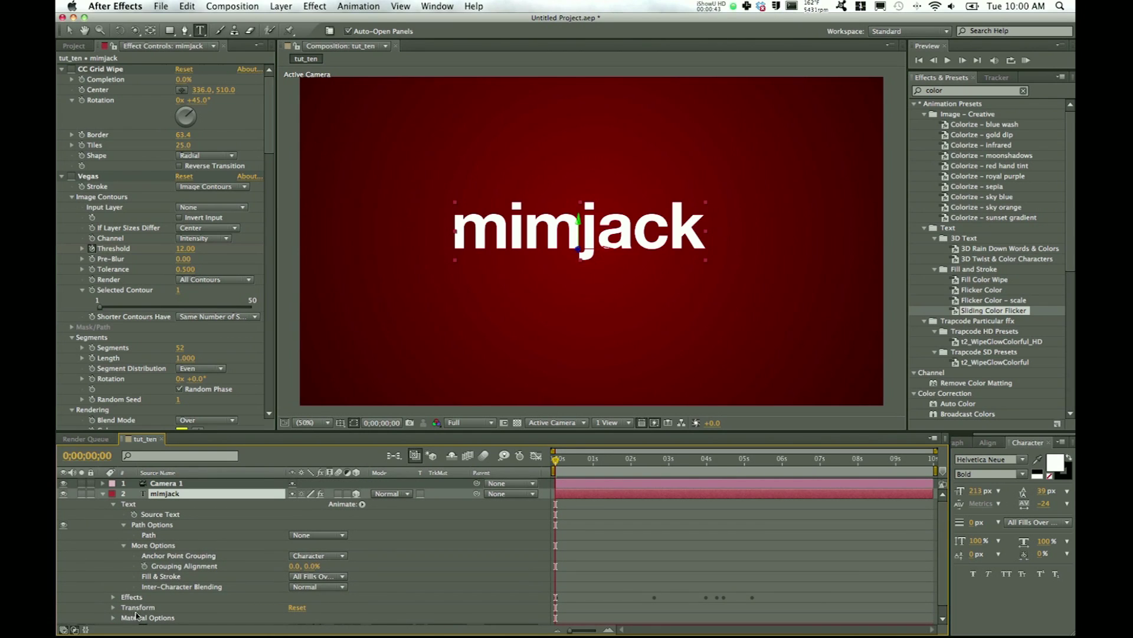
scroll(136, 616, down, 1)
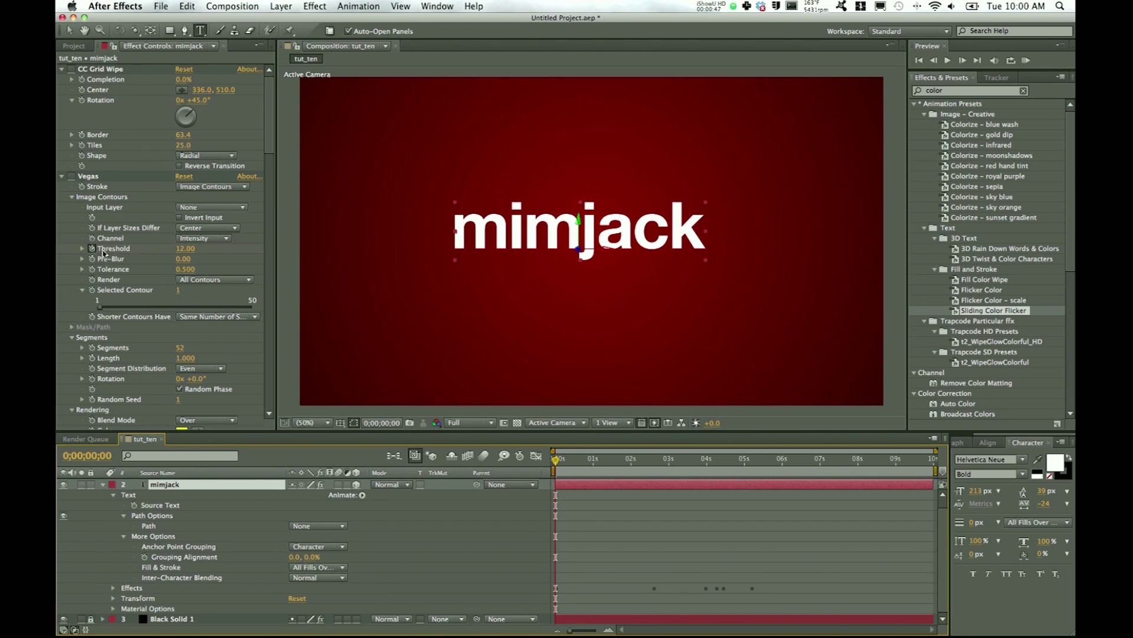
scroll(141, 172, down, 20)
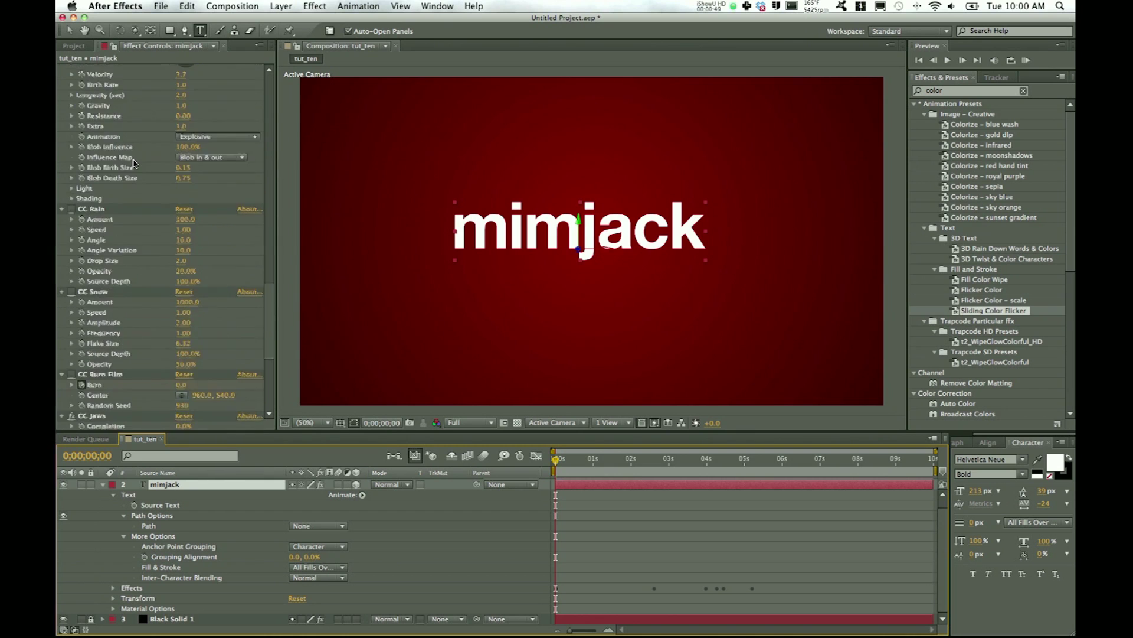
scroll(134, 164, up, 20)
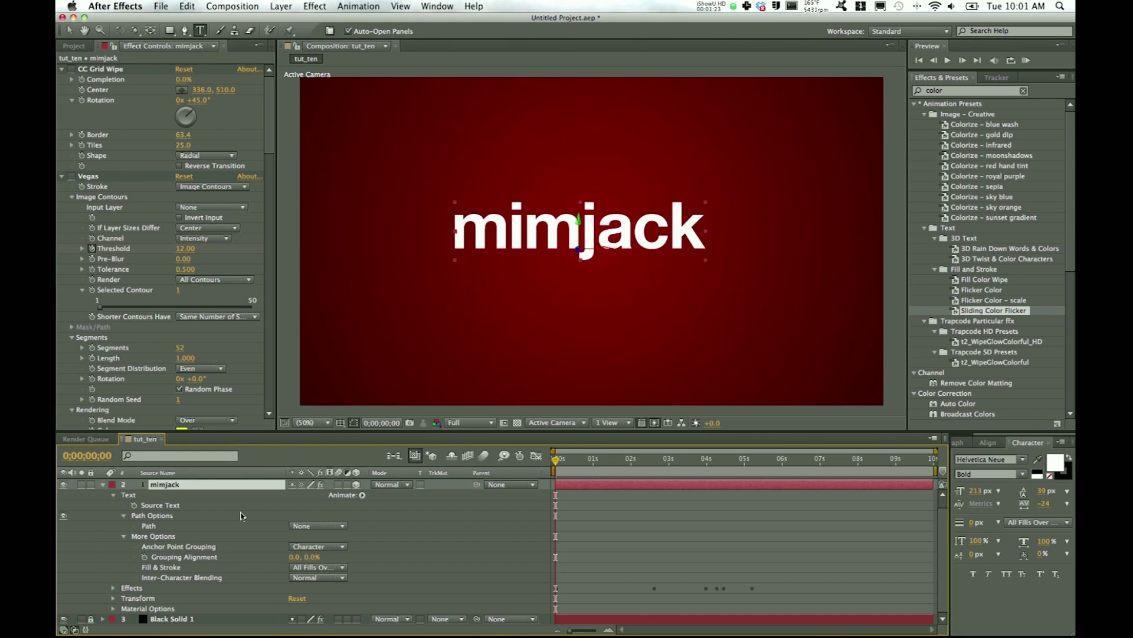
Unlock the Black Solid 1 background layer and delete it from the composition
click(191, 621)
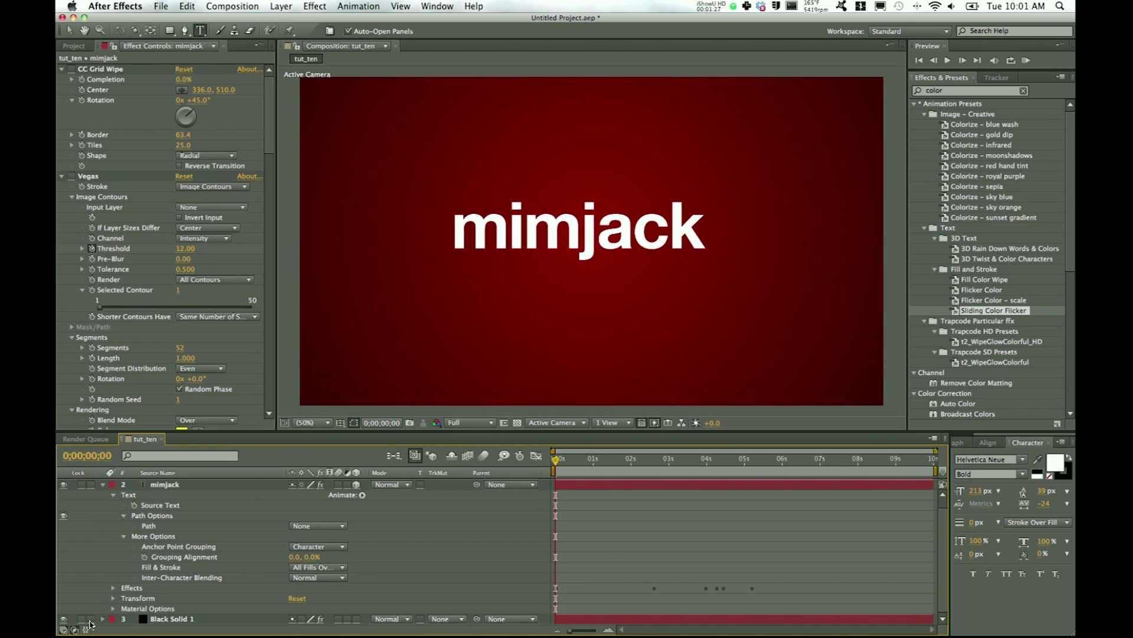
click(193, 619)
key(Delete)
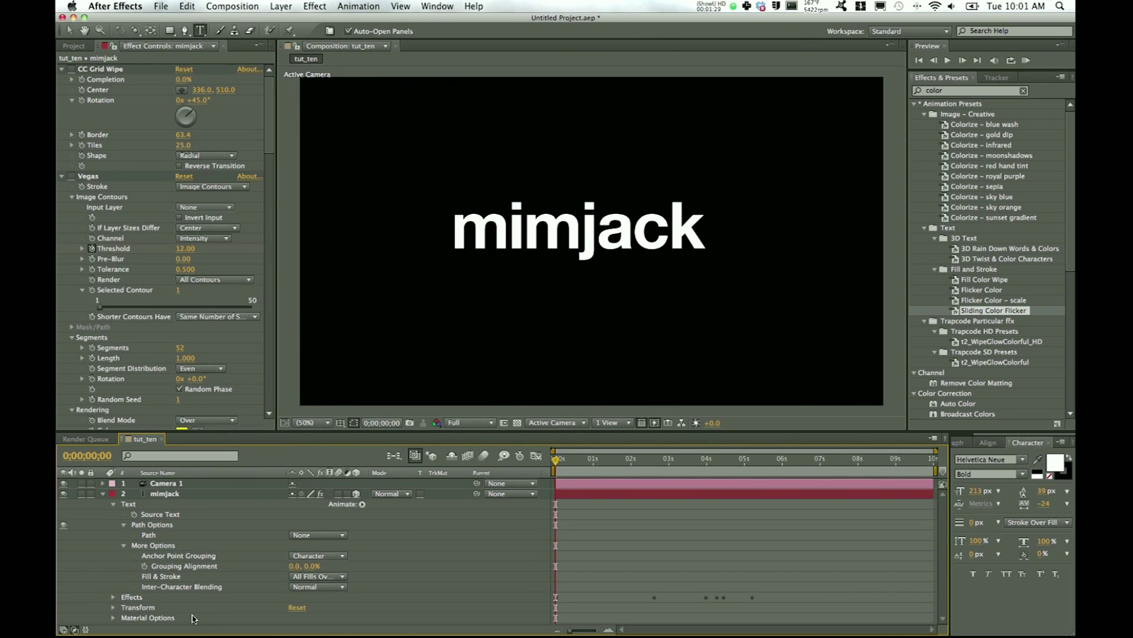
click(287, 8)
mouse_move(291, 24)
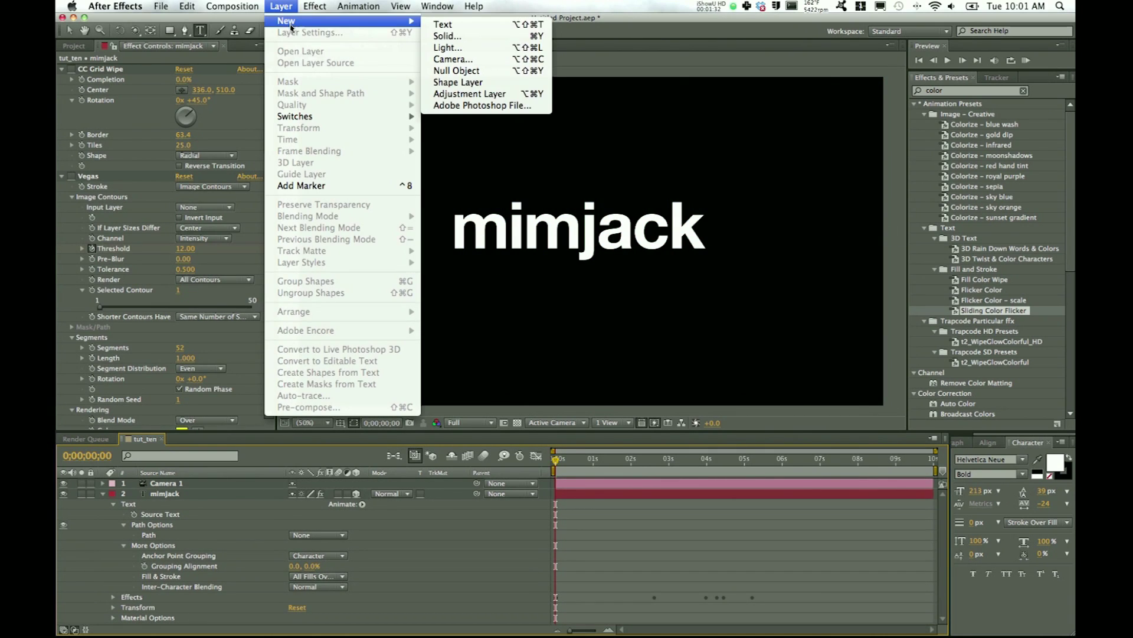
click(448, 35)
key(Escape)
Create a new black solid layer at 1920 × 1080 px with square pixels
click(281, 6)
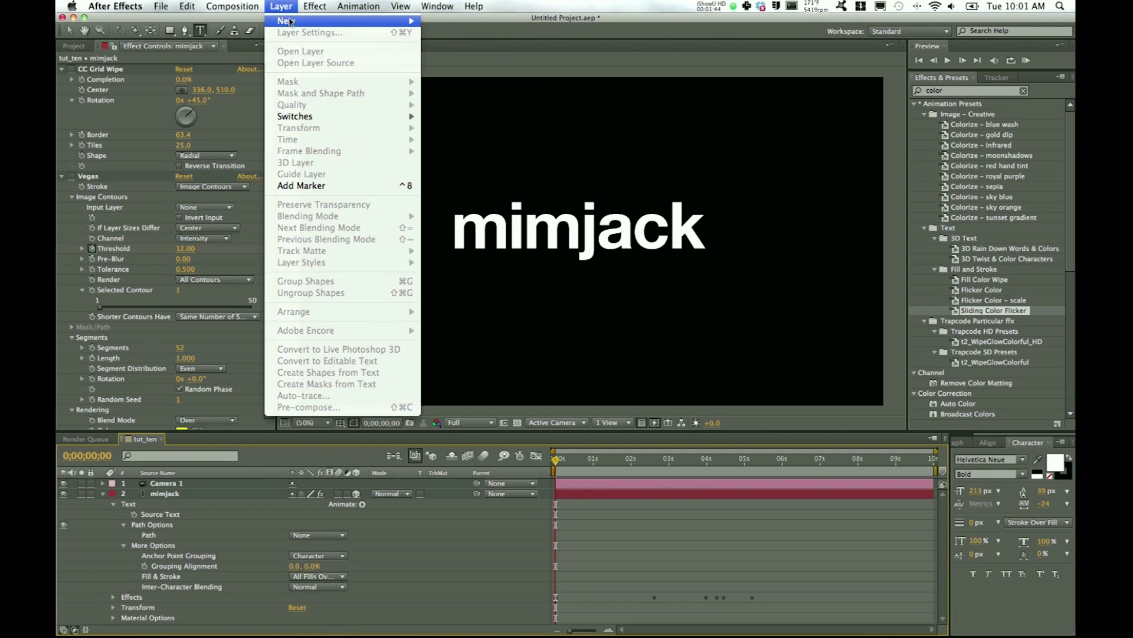
mouse_move(301, 23)
click(438, 37)
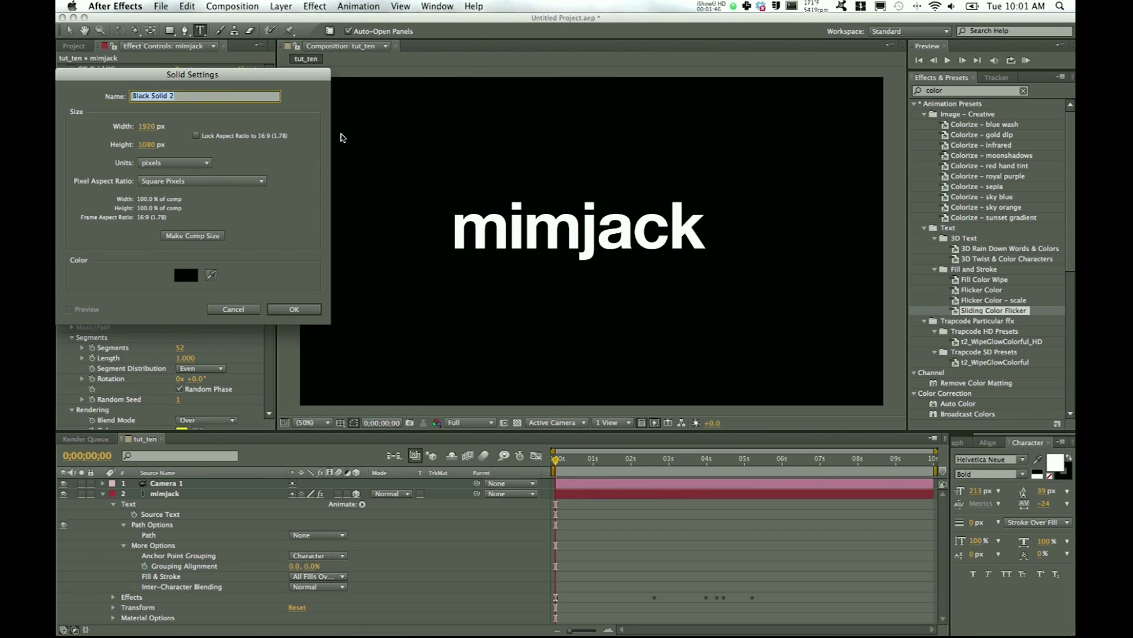
click(293, 310)
Apply the Ramp effect to the new black solid and move the layer beneath the mimjack text layer
click(967, 93)
text(ramp)
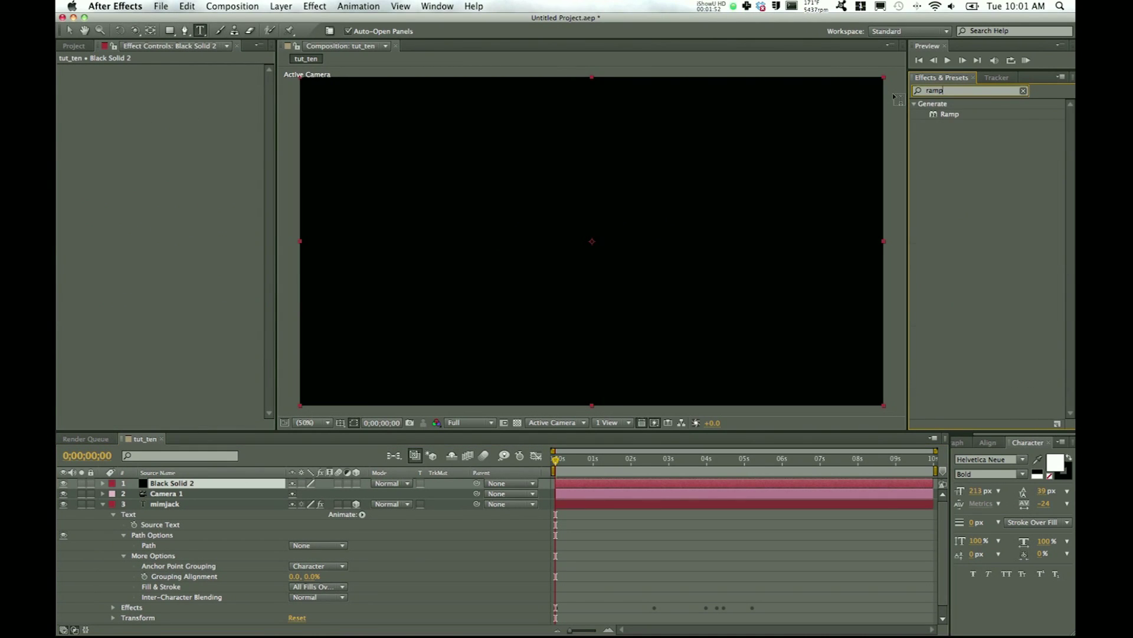
drag(954, 121, 713, 172)
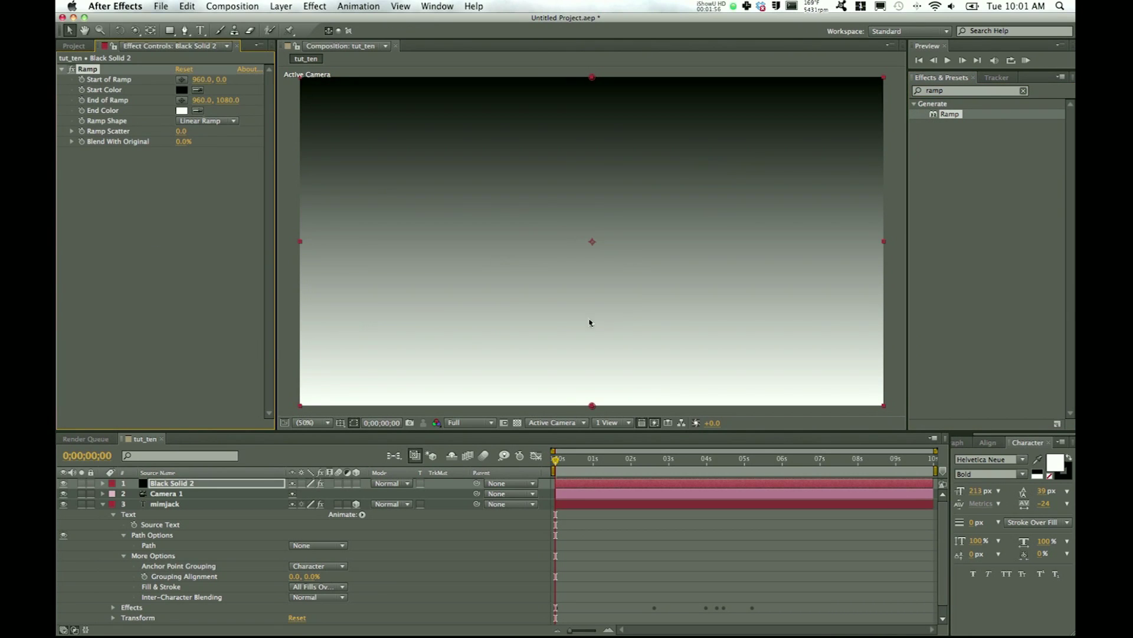
drag(187, 484, 183, 628)
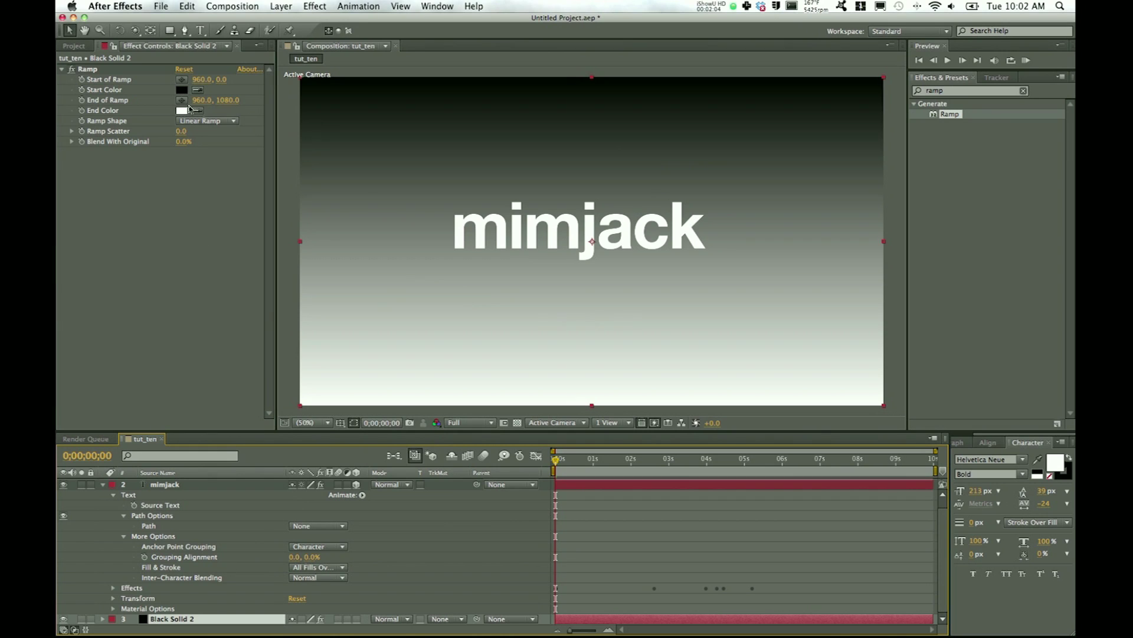
Move the Ramp's start point to the centre of the composition, at about 960, 524
key(comma)
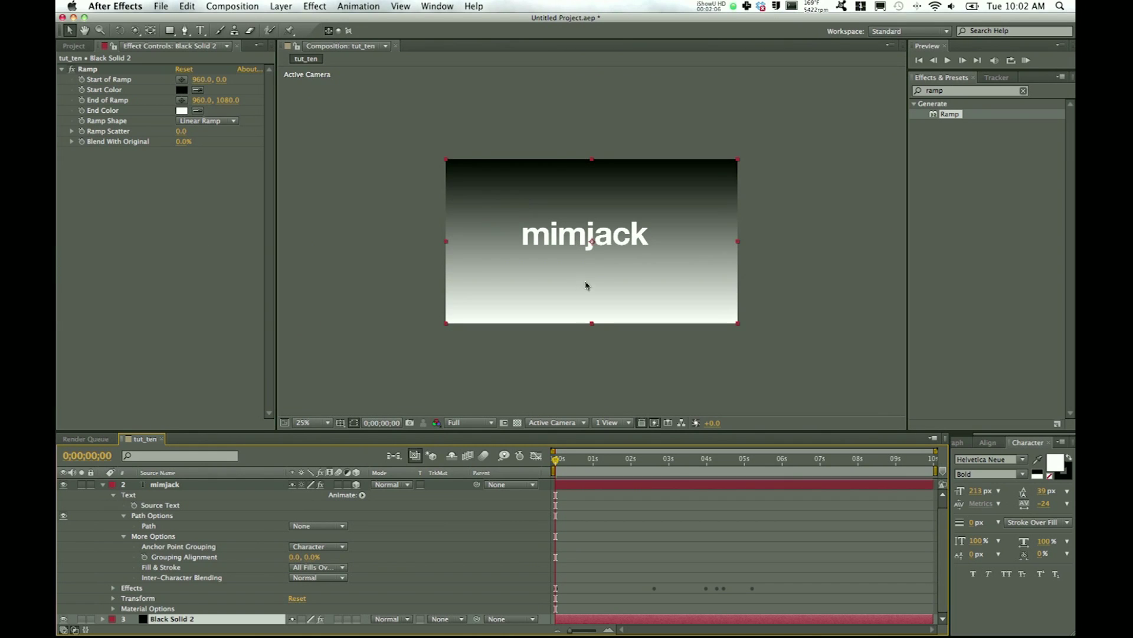
click(119, 82)
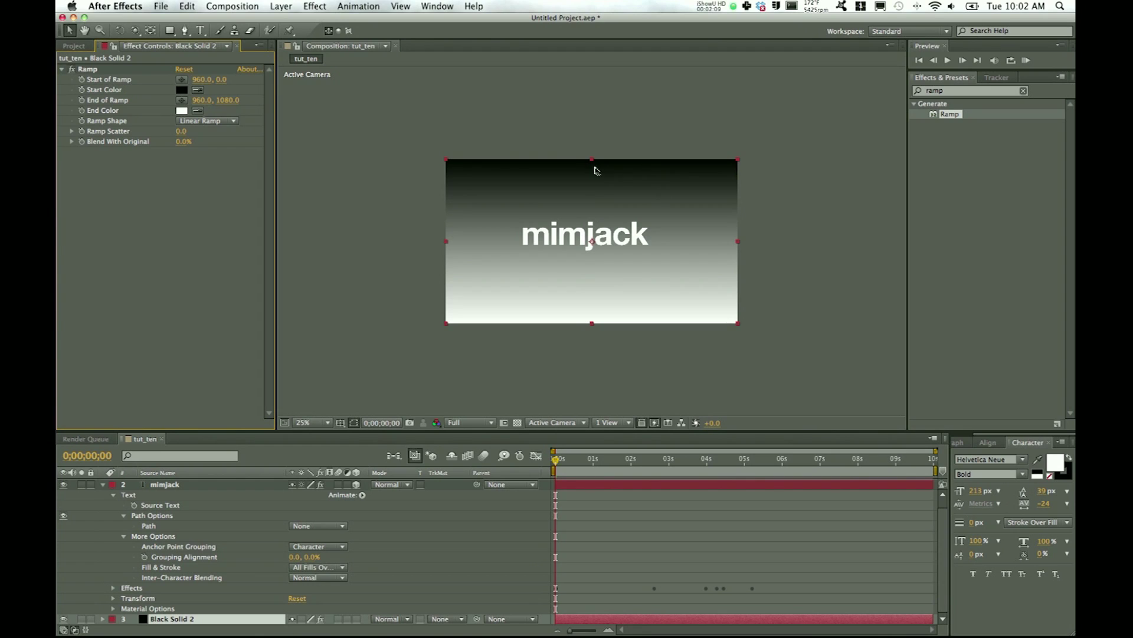
click(87, 71)
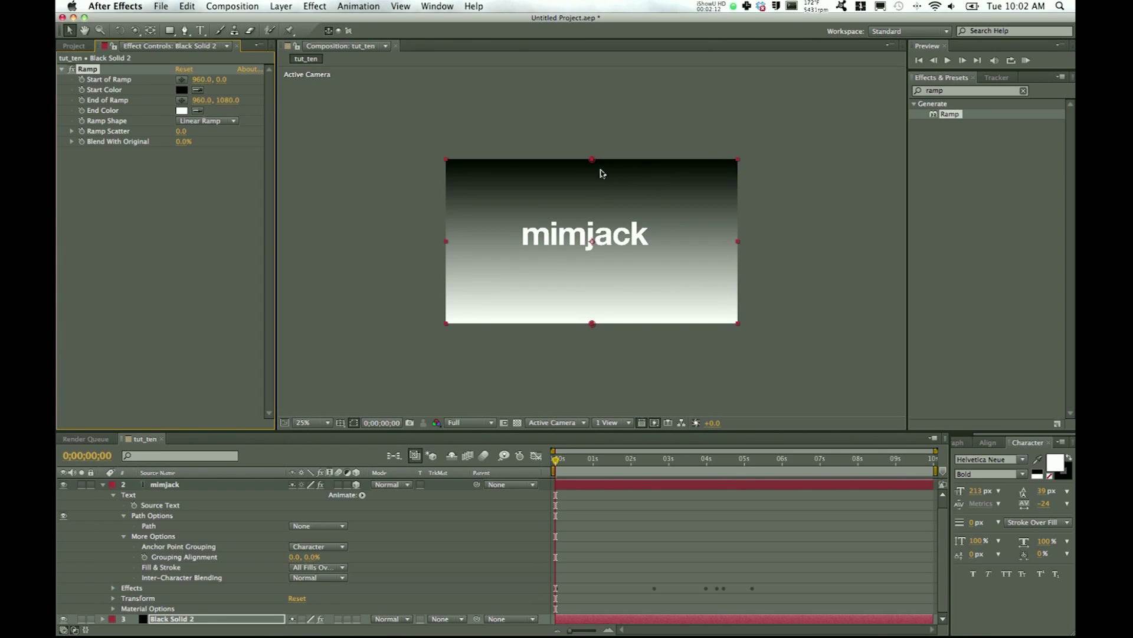
drag(593, 159, 590, 239)
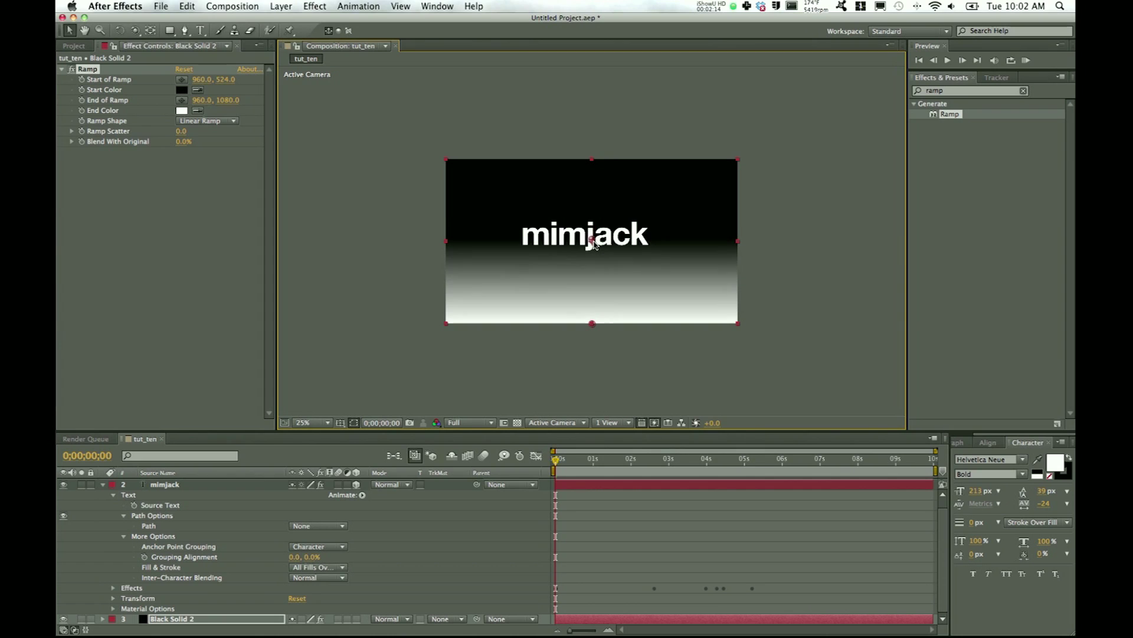
Move the Ramp's end point well below the frame, to about 988, 1572
drag(593, 324, 602, 333)
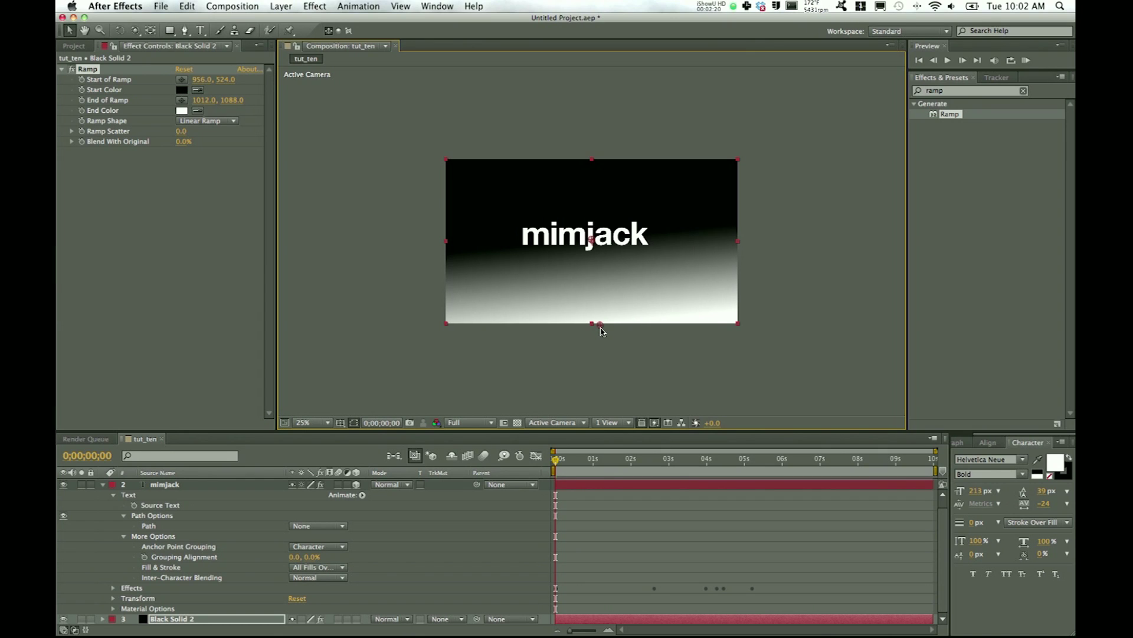
key(period)
key(period)
key(comma)
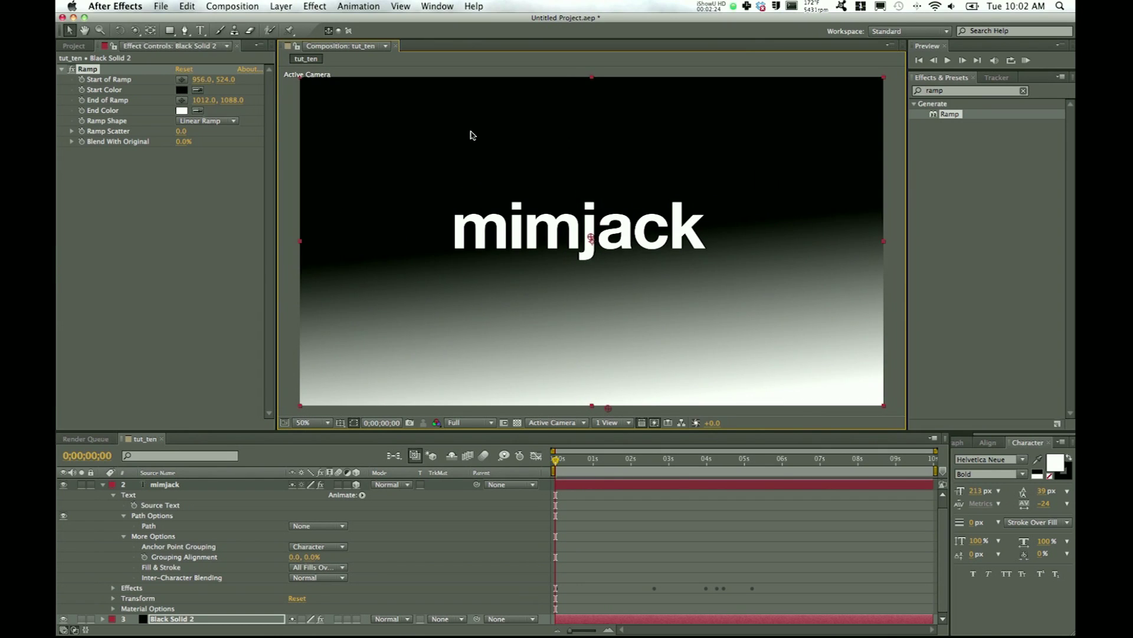
key(comma)
drag(599, 326, 595, 401)
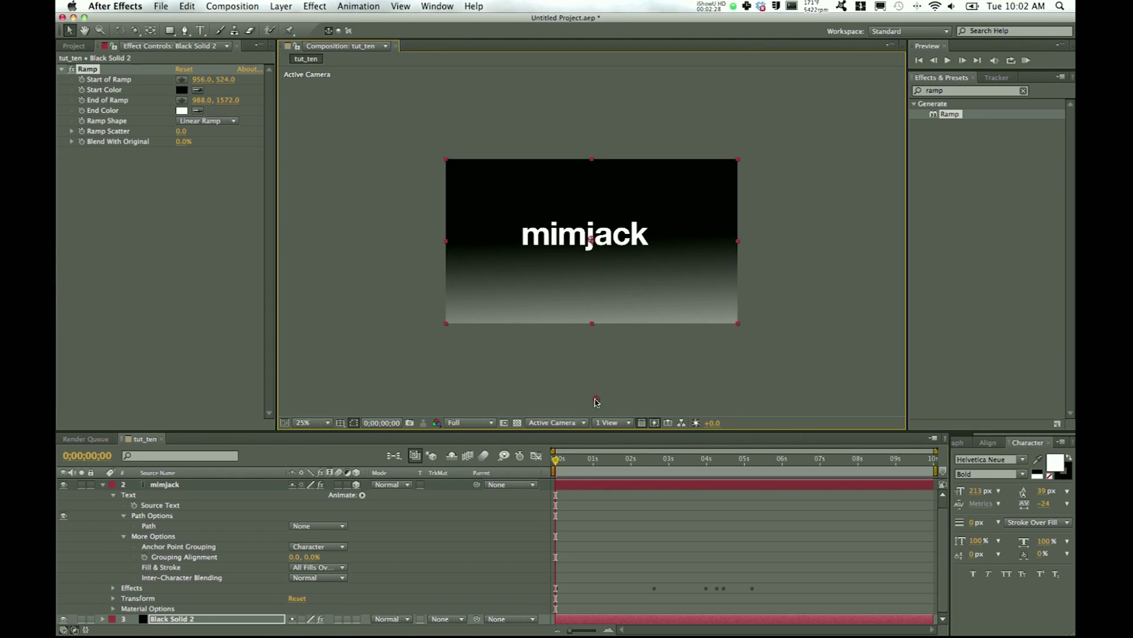
Change the Ramp shape to Radial Ramp and set its start color to a bright red
click(179, 121)
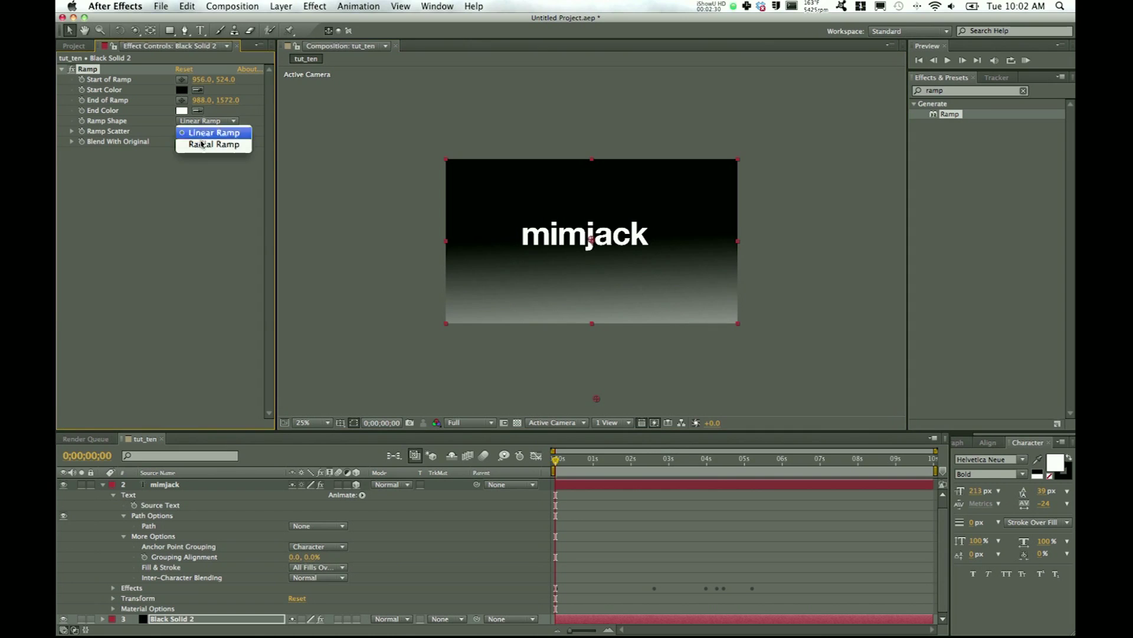
click(201, 142)
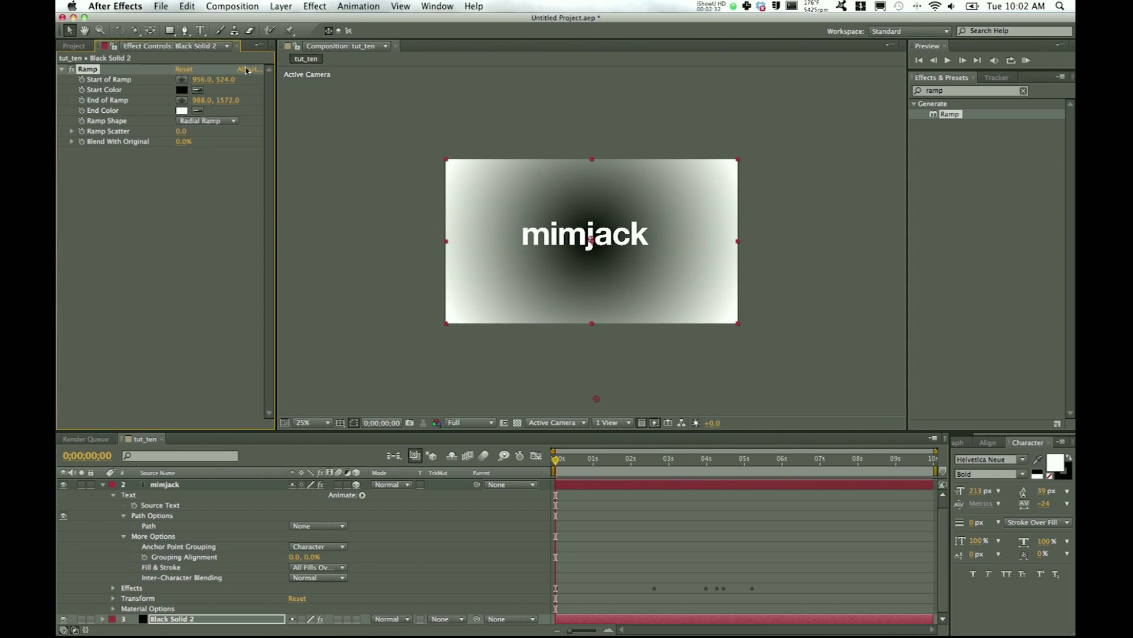
click(182, 91)
mouse_move(197, 151)
mouse_down()
mouse_move(218, 97)
mouse_move(251, 111)
mouse_move(254, 96)
mouse_up()
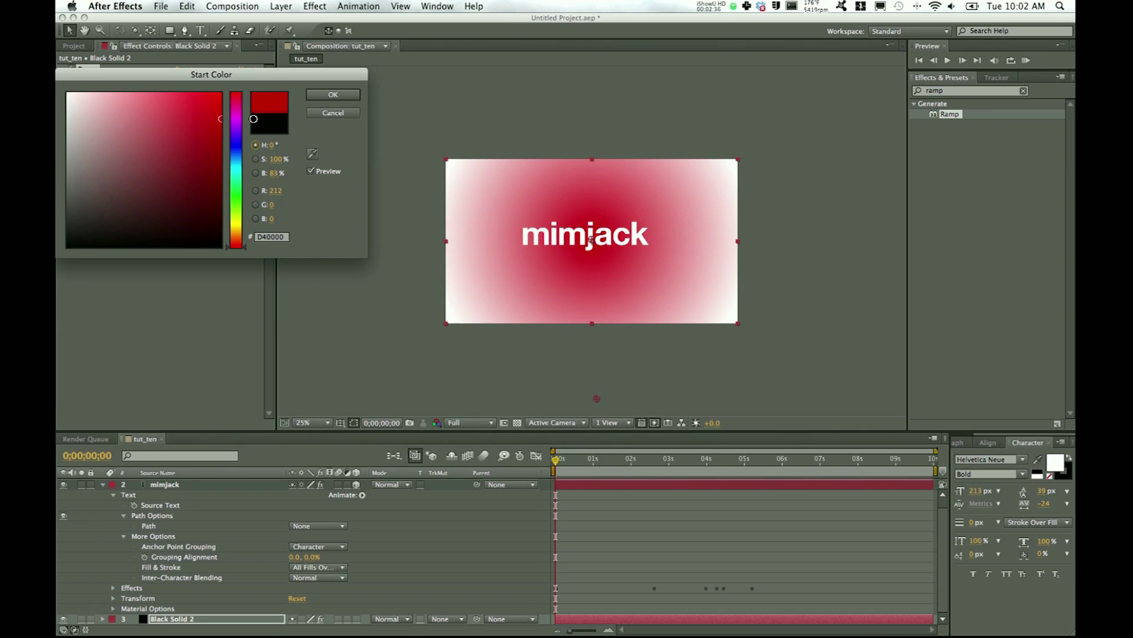
click(333, 95)
Set the Ramp's end color to a very dark red
click(182, 111)
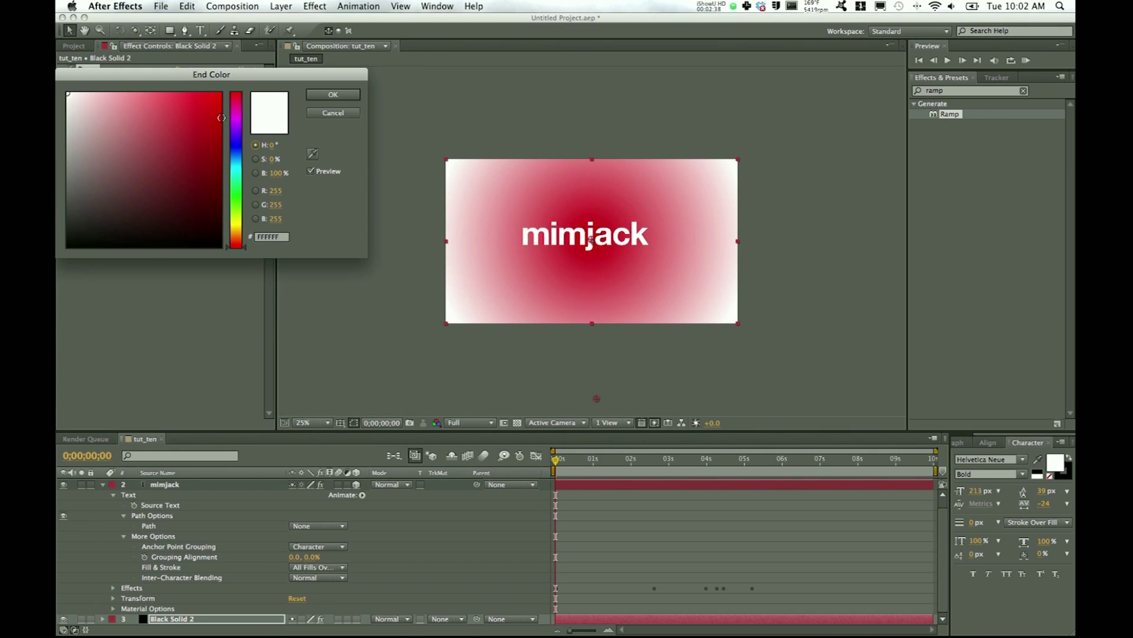
click(220, 161)
drag(250, 159, 259, 201)
click(321, 113)
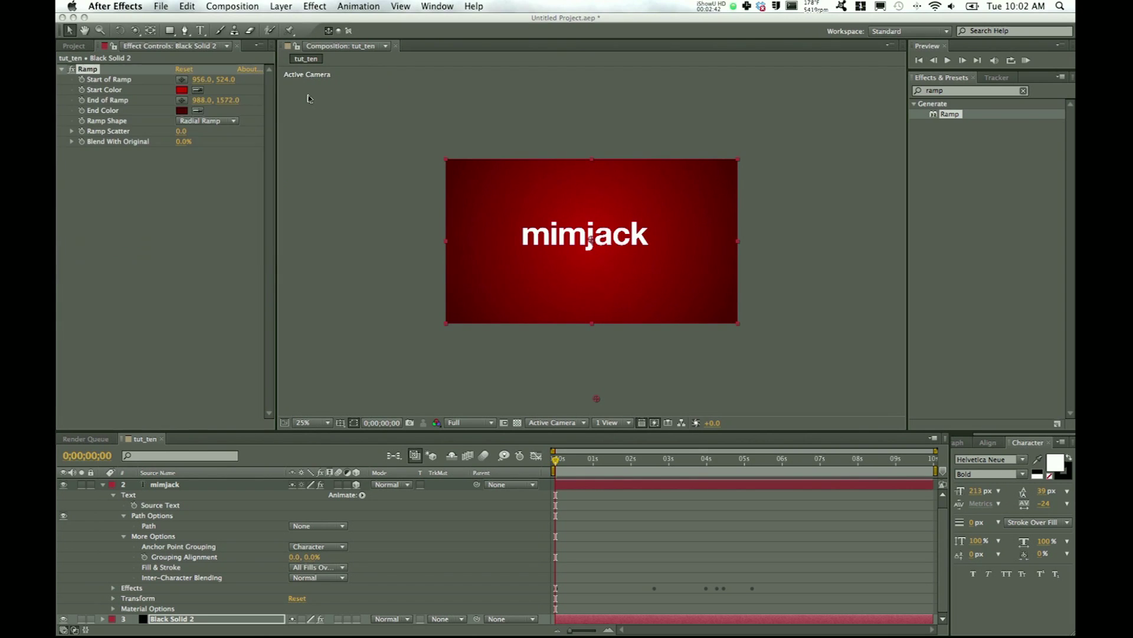
Darken the Ramp's red start color slightly and set Ramp Scatter to 30
click(183, 95)
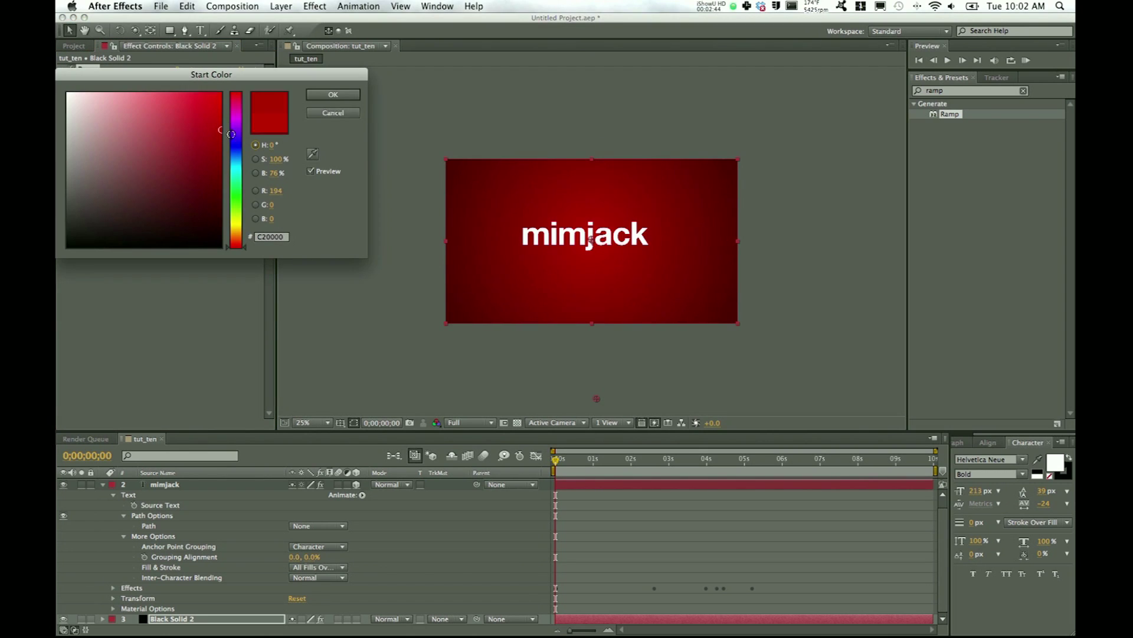
click(328, 96)
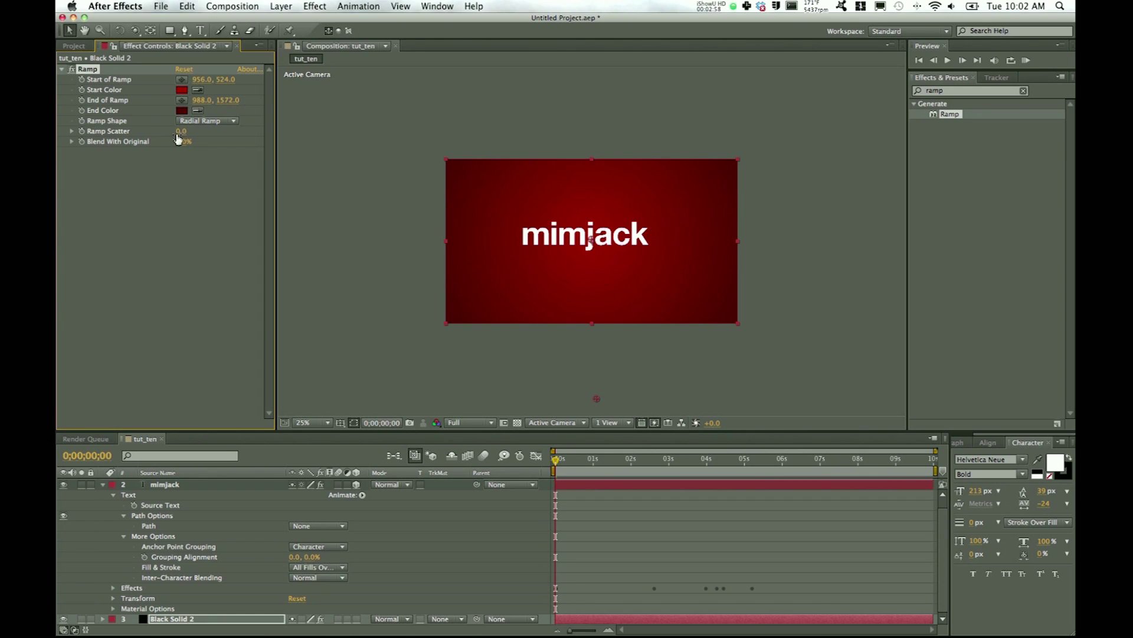
drag(180, 131, 369, 142)
key(period)
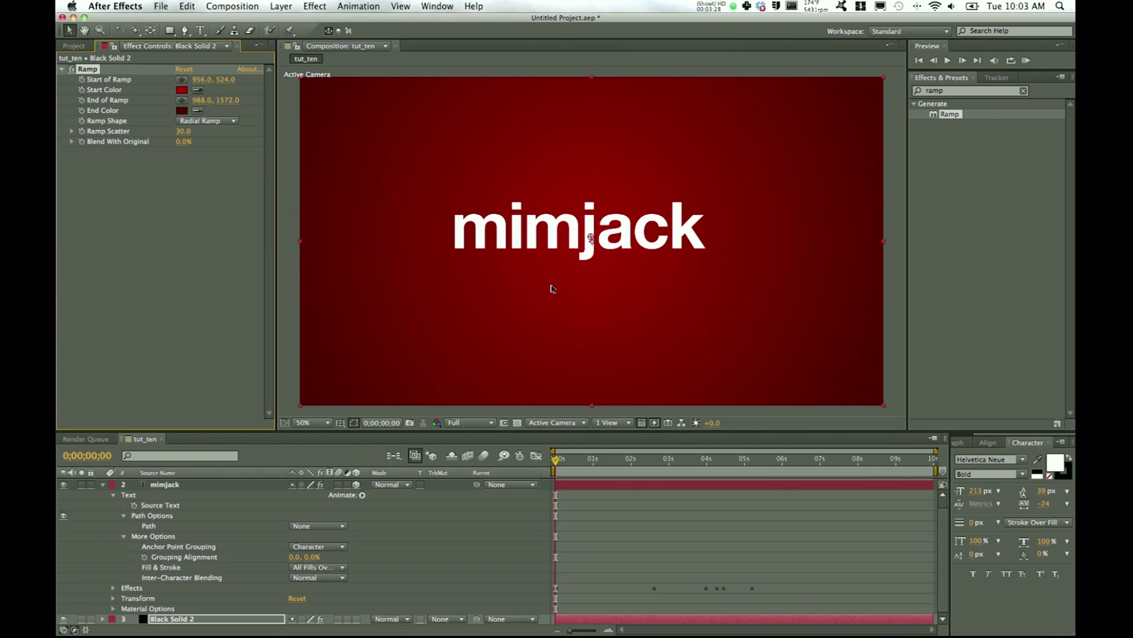
Add an Outer Glow layer style to the mimjack text layer and expand its settings in the timeline
click(160, 486)
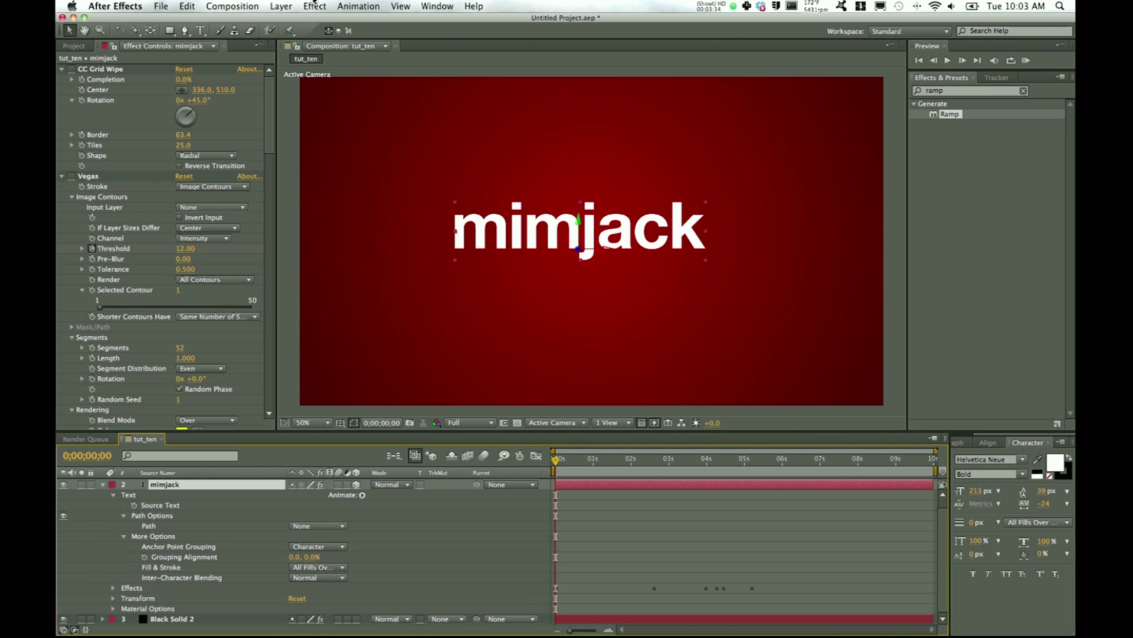
click(281, 6)
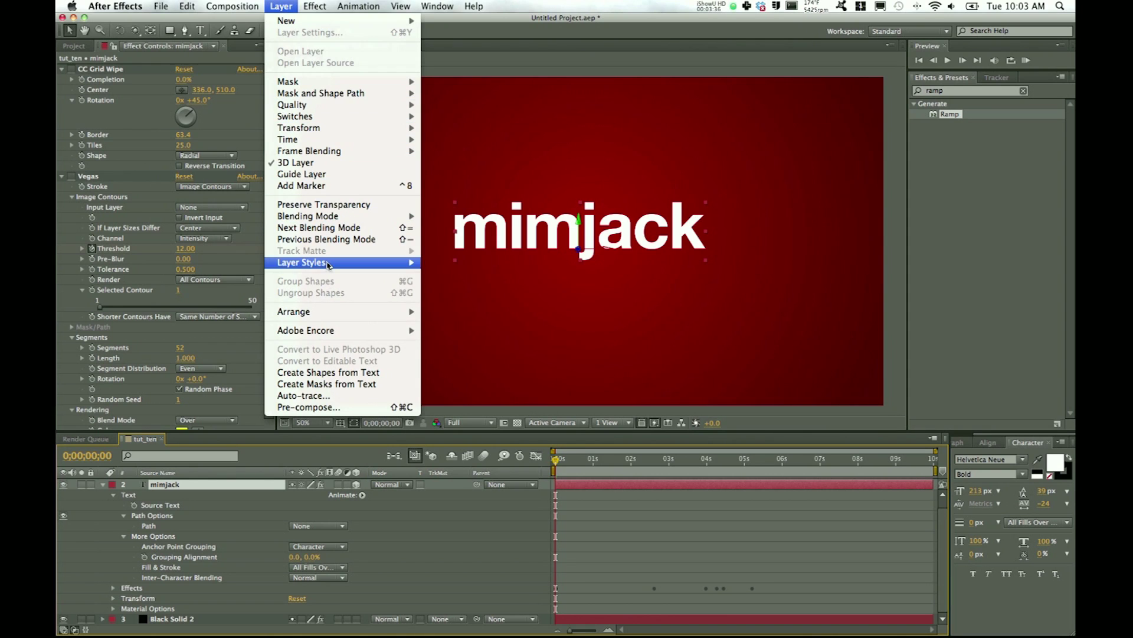
mouse_move(329, 266)
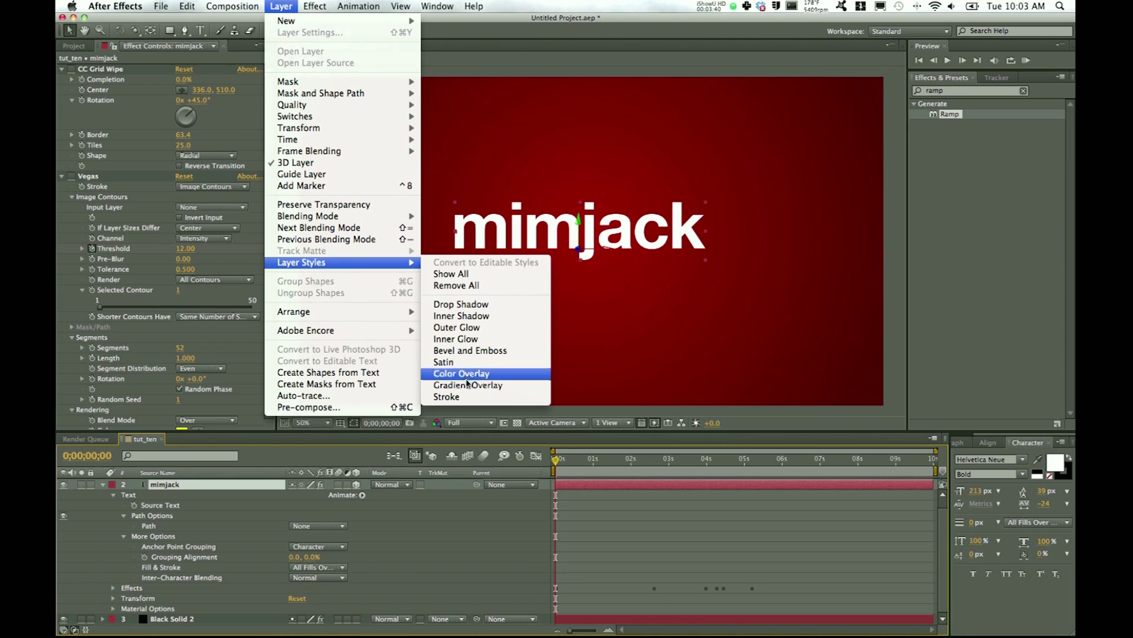
click(466, 328)
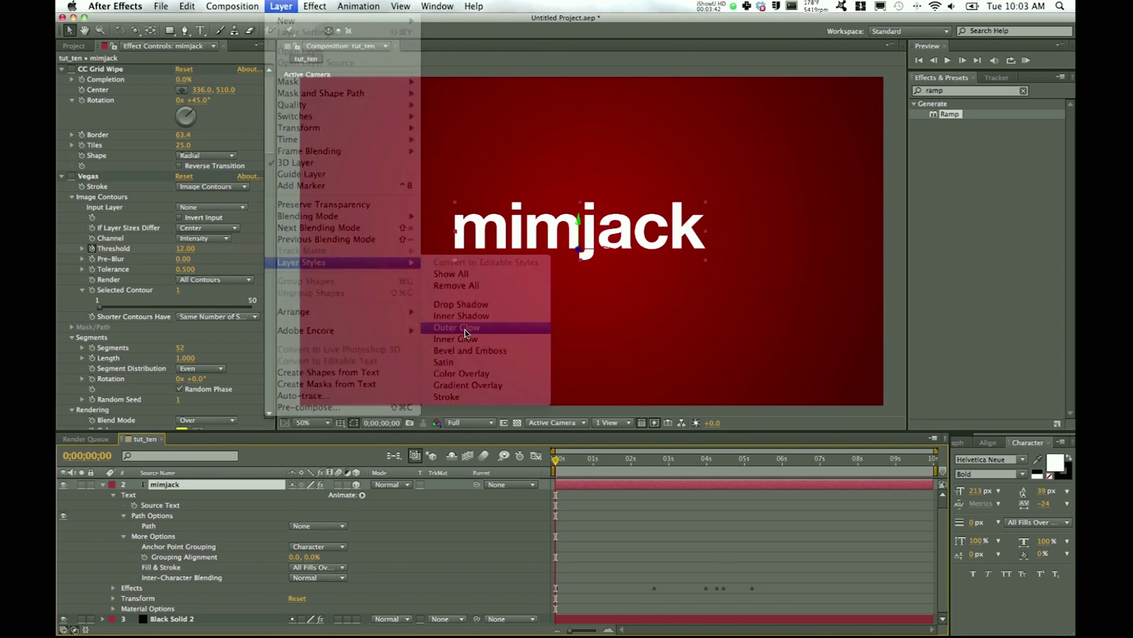
scroll(185, 506, up, 2)
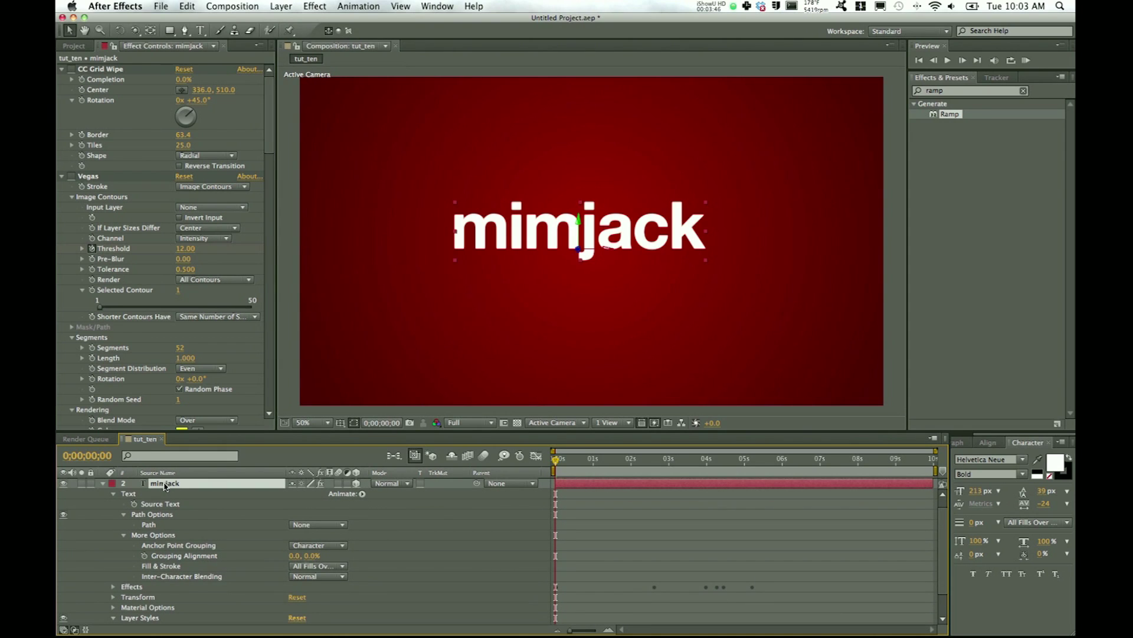
scroll(225, 491, down, 3)
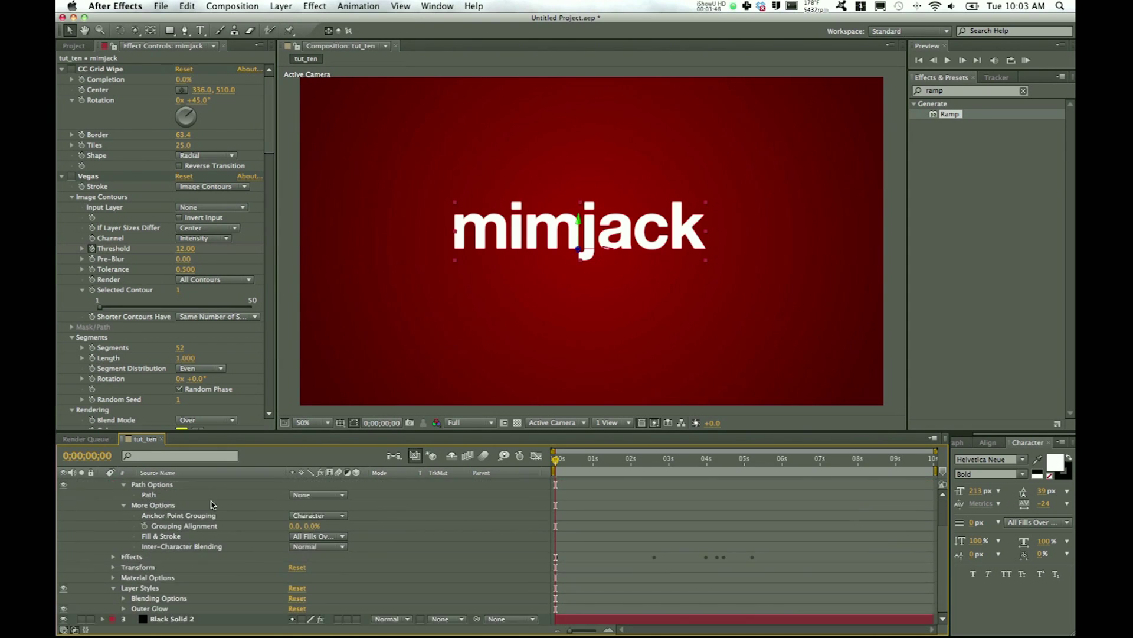
click(122, 609)
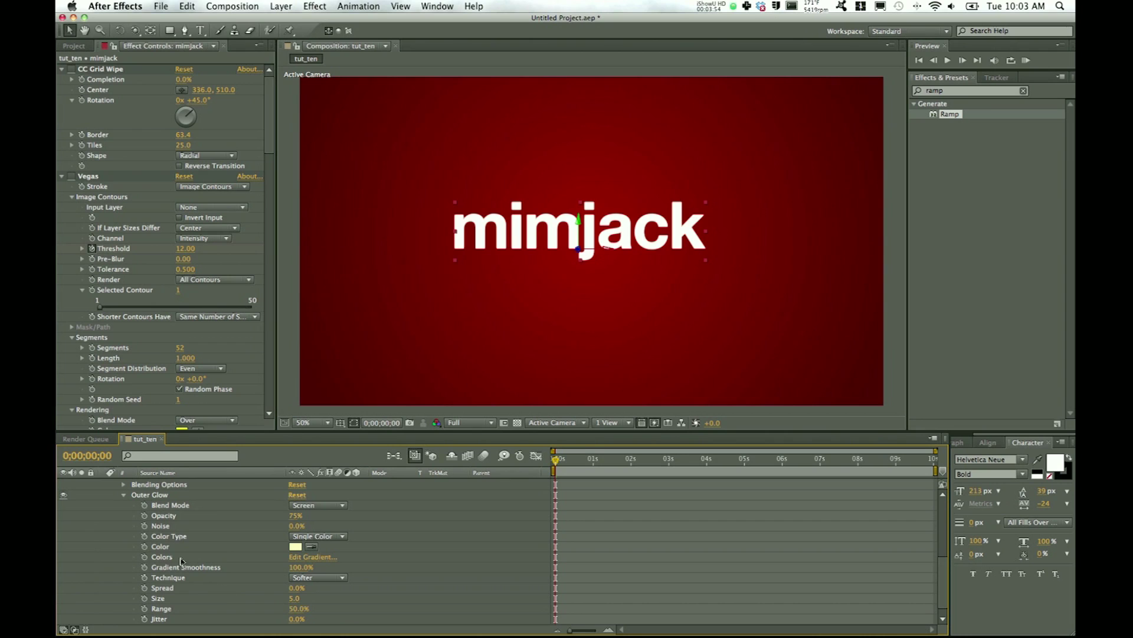
Set the Outer Glow color to a light pink, FFBEBE
click(313, 511)
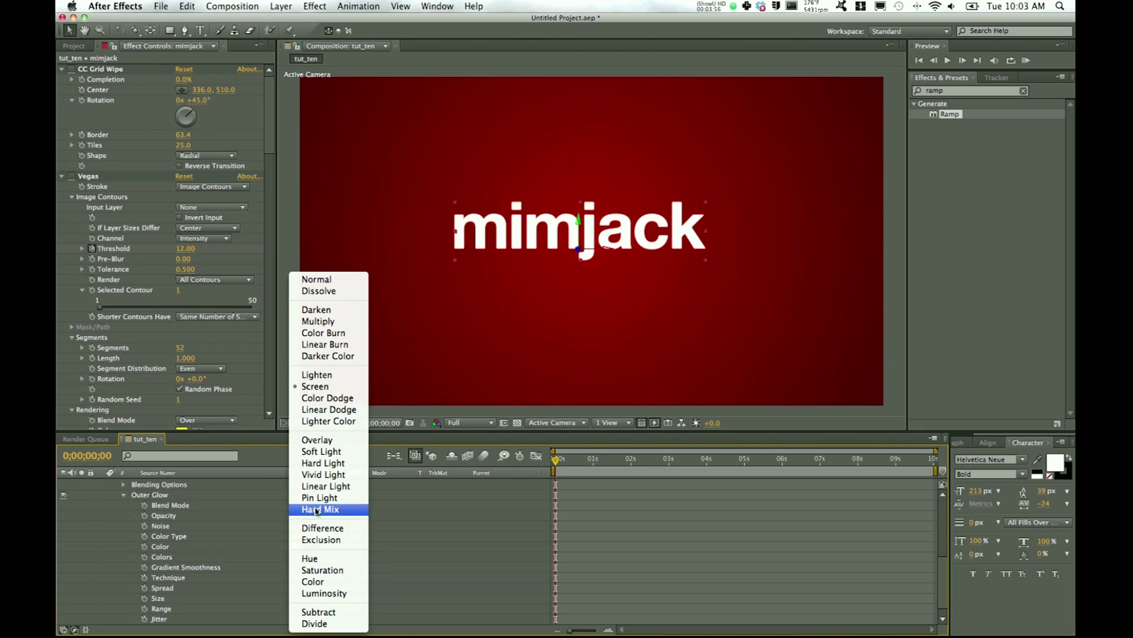
click(409, 514)
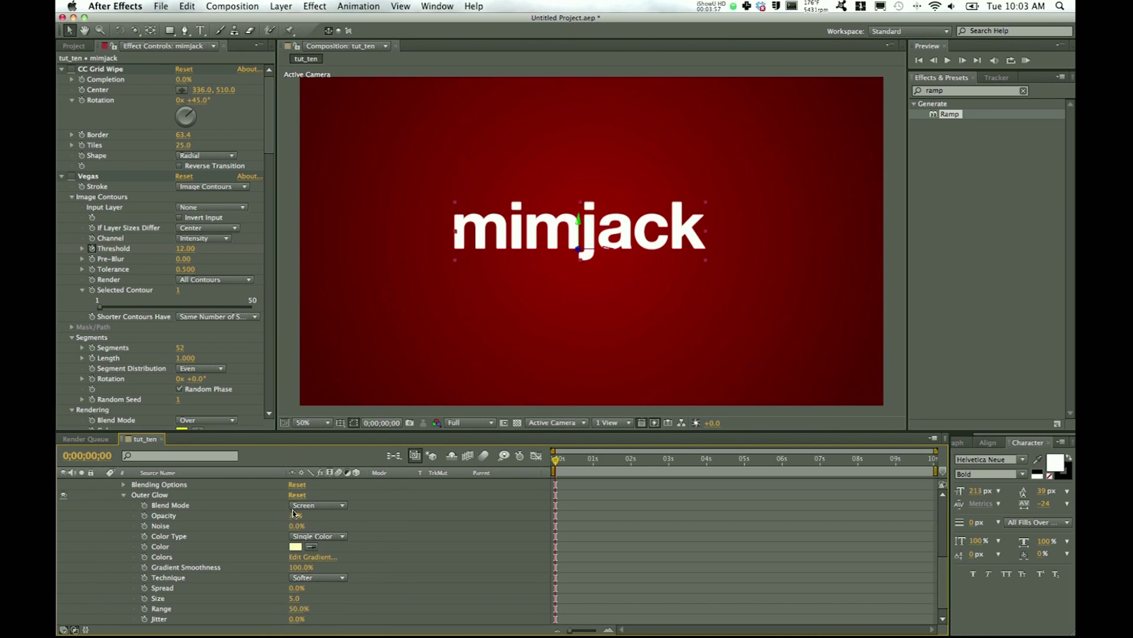
click(295, 547)
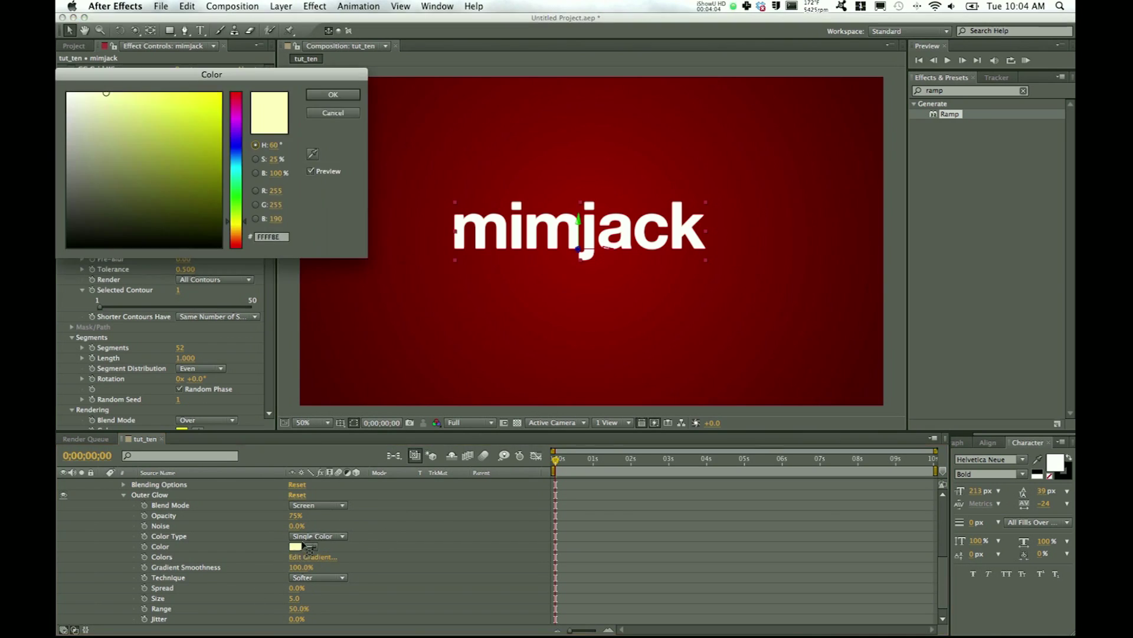
drag(240, 105, 242, 76)
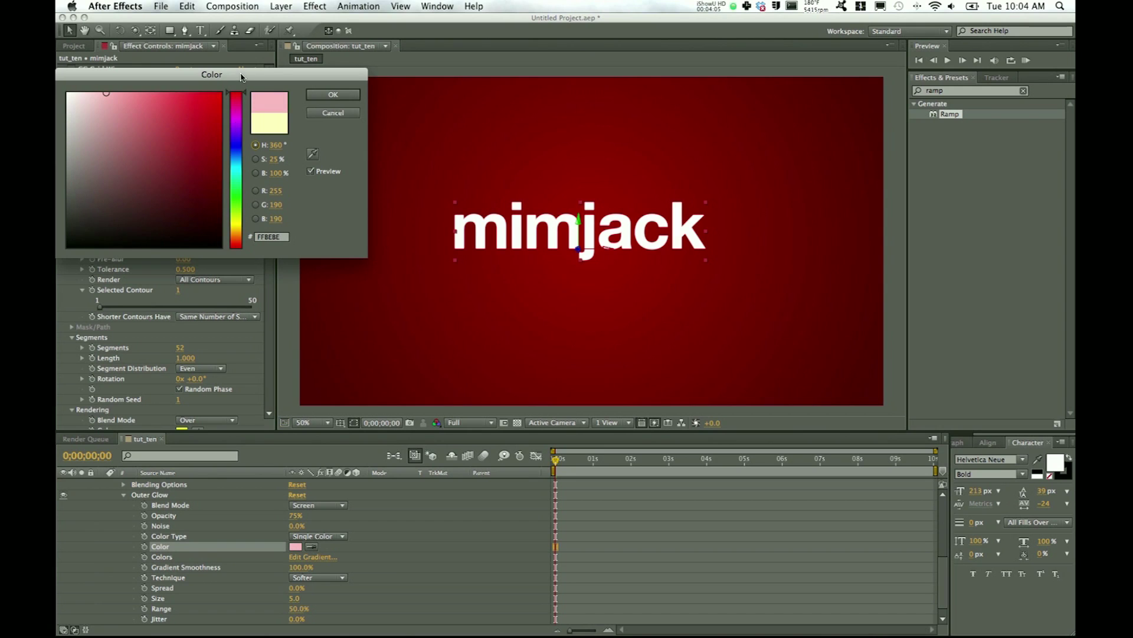
click(329, 95)
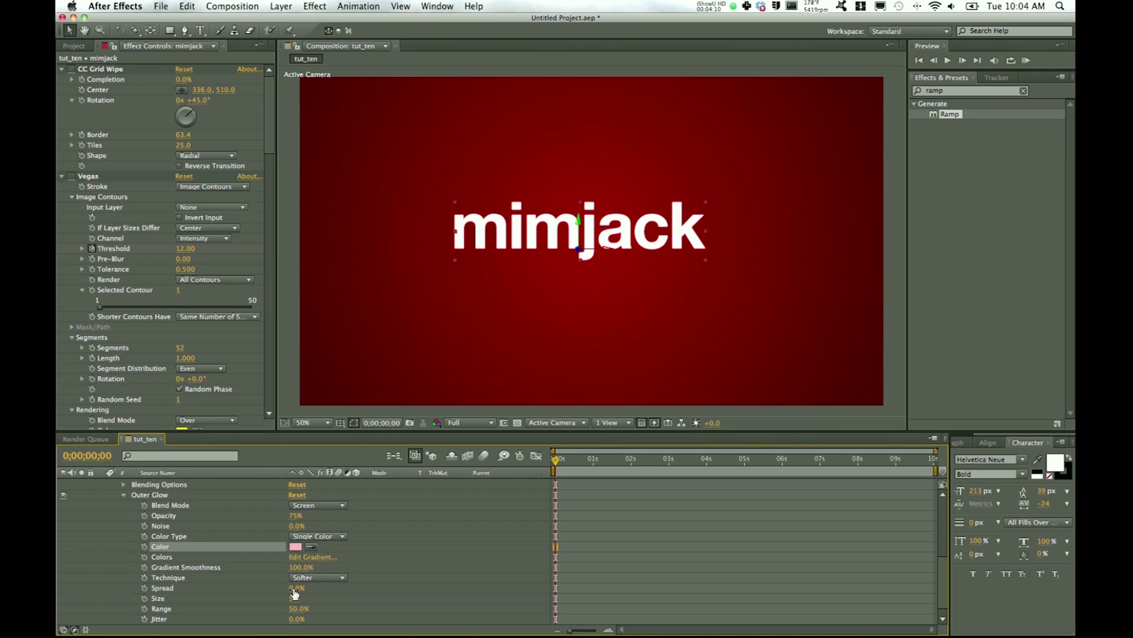
Set the Outer Glow's Size to 126 and its Spread to 0% after trying a Spread of 100%
drag(294, 594, 384, 590)
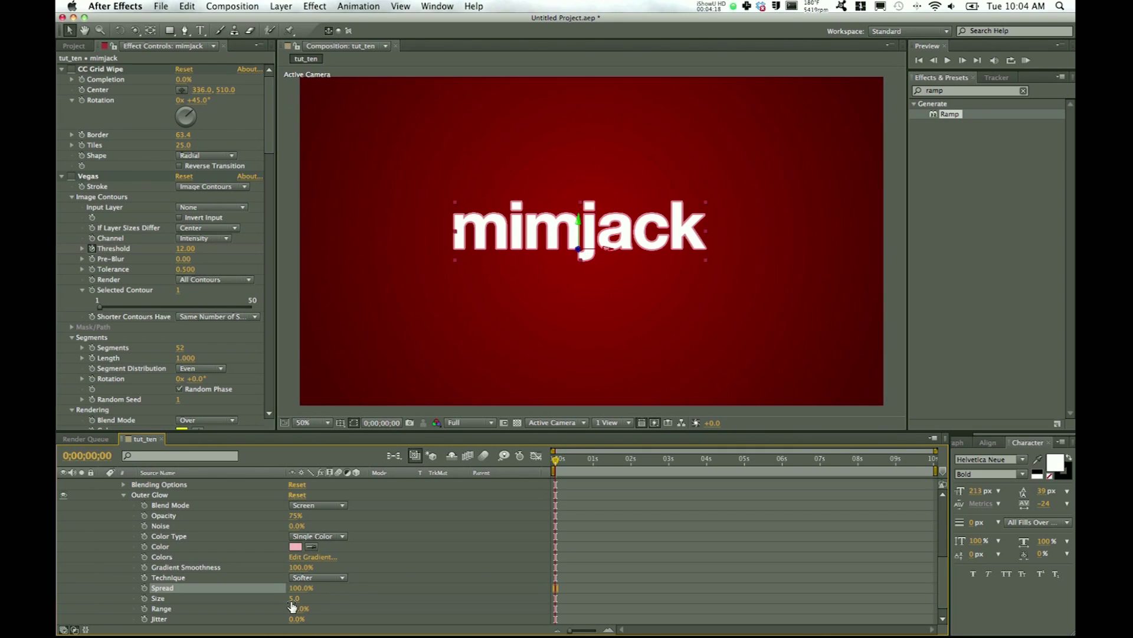
drag(291, 605, 366, 603)
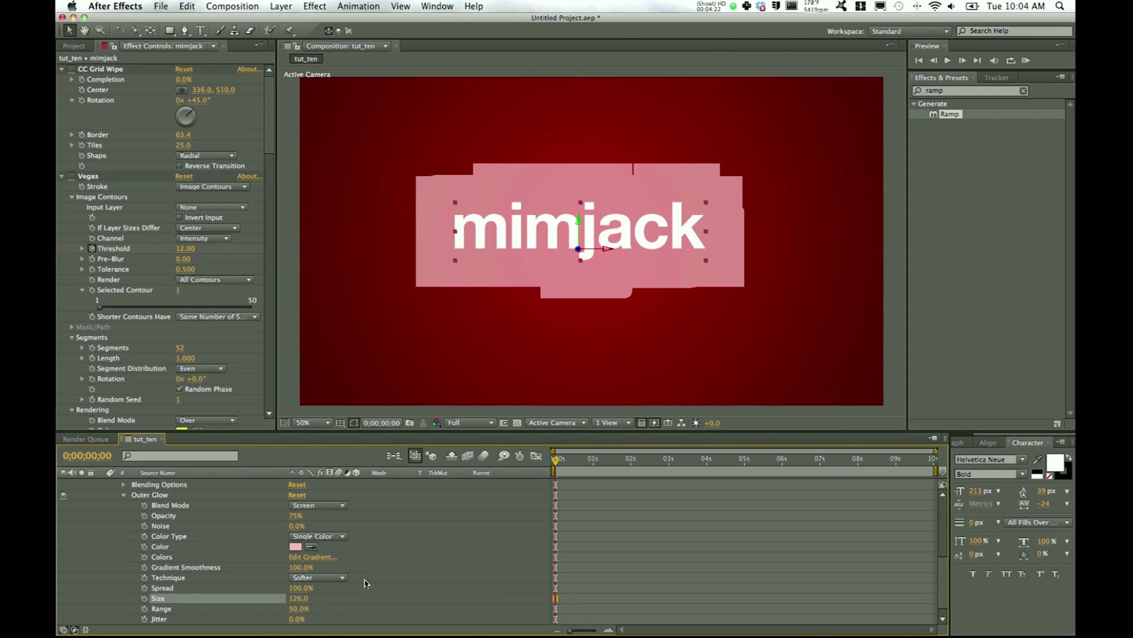
drag(304, 588, 223, 588)
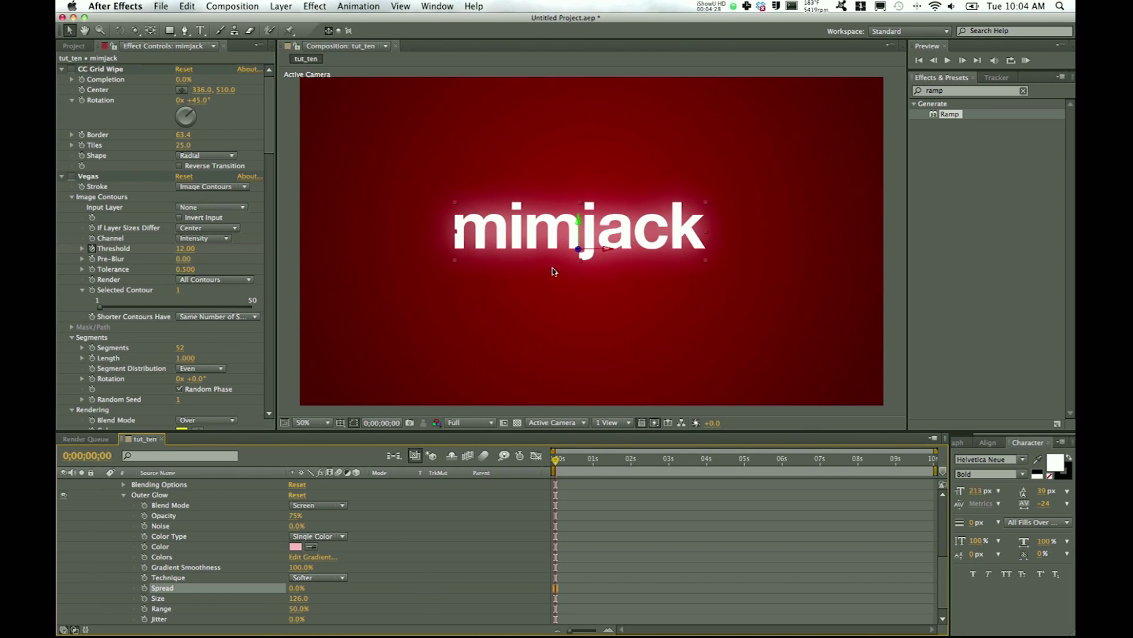
Try the Precise technique on the Outer Glow and switch back to Softer
click(302, 579)
click(305, 599)
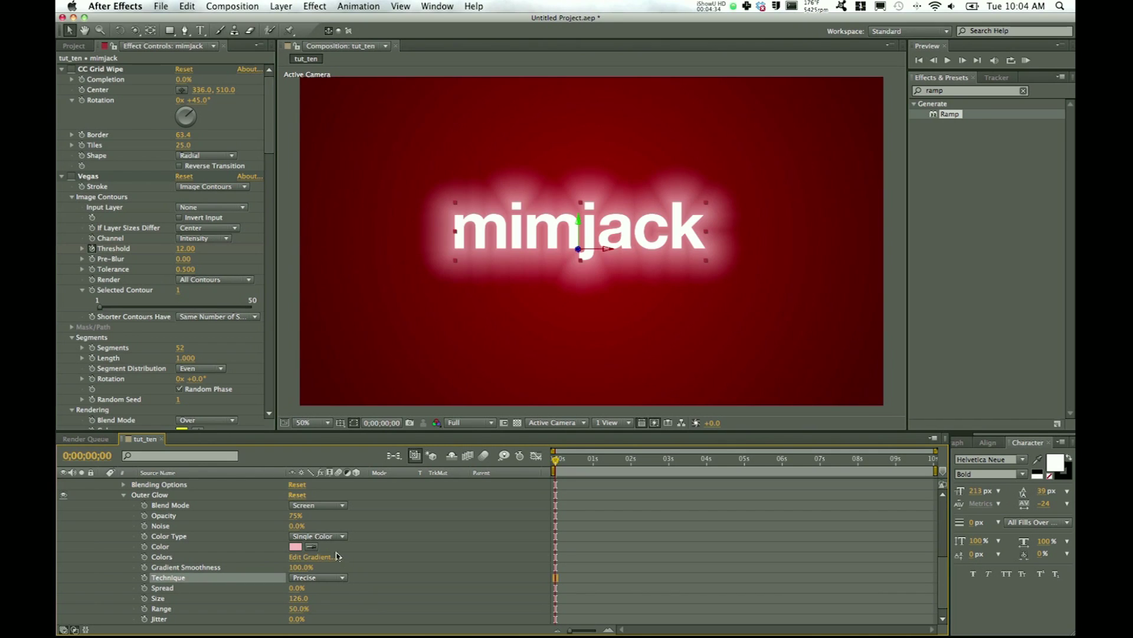
click(328, 582)
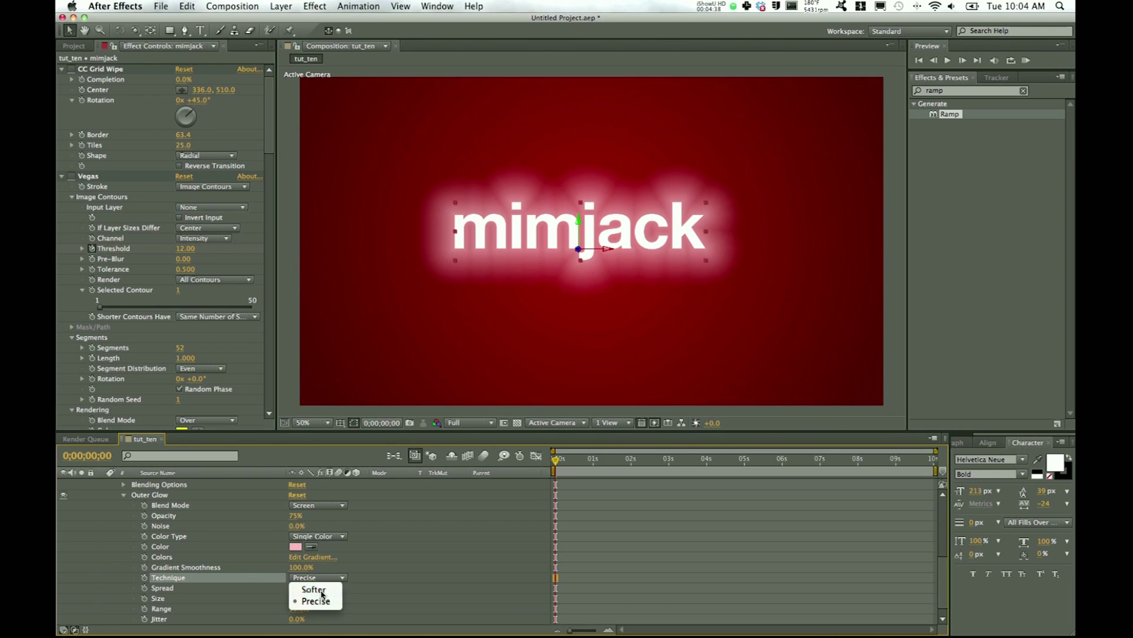
click(319, 587)
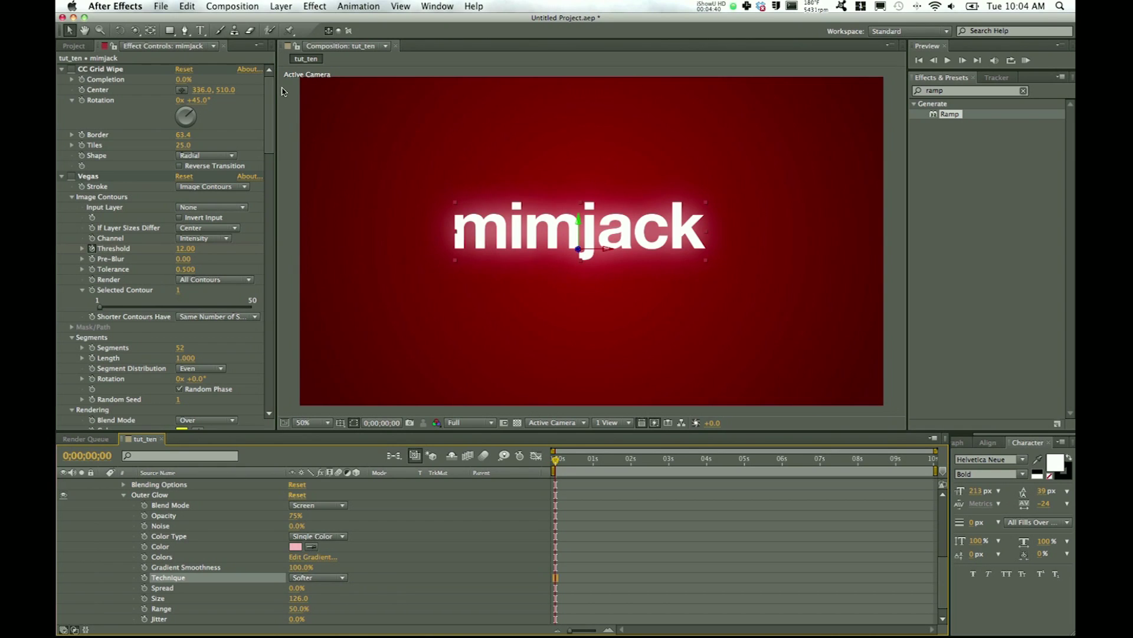
Add a Bevel and Emboss layer style to the mimjack text, expand its settings and review the available bevel styles
click(281, 7)
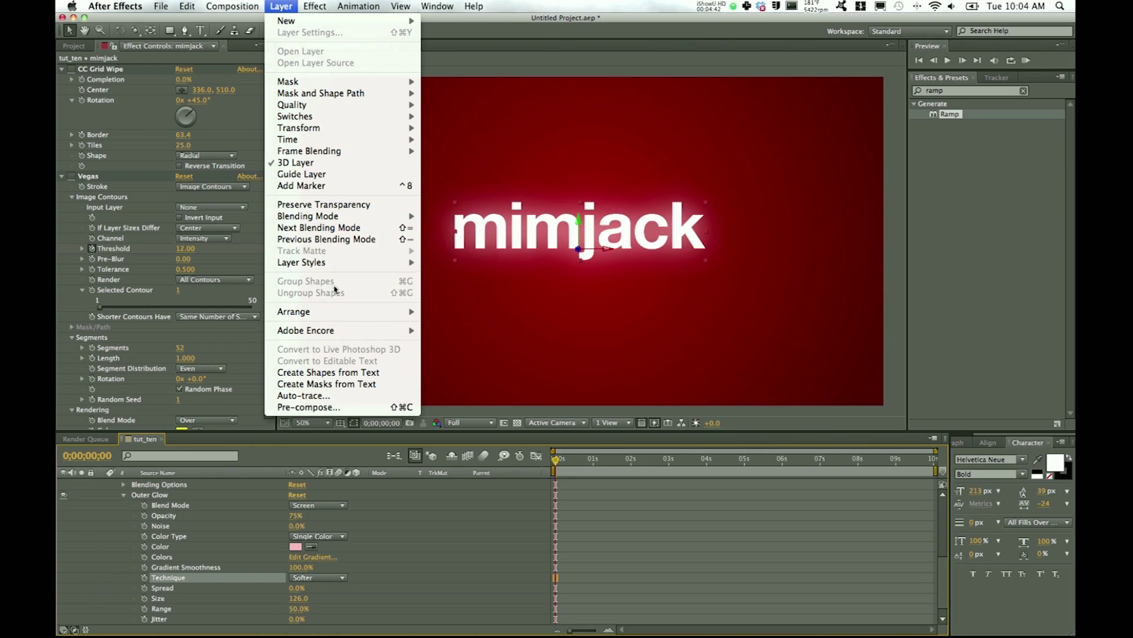
mouse_move(334, 262)
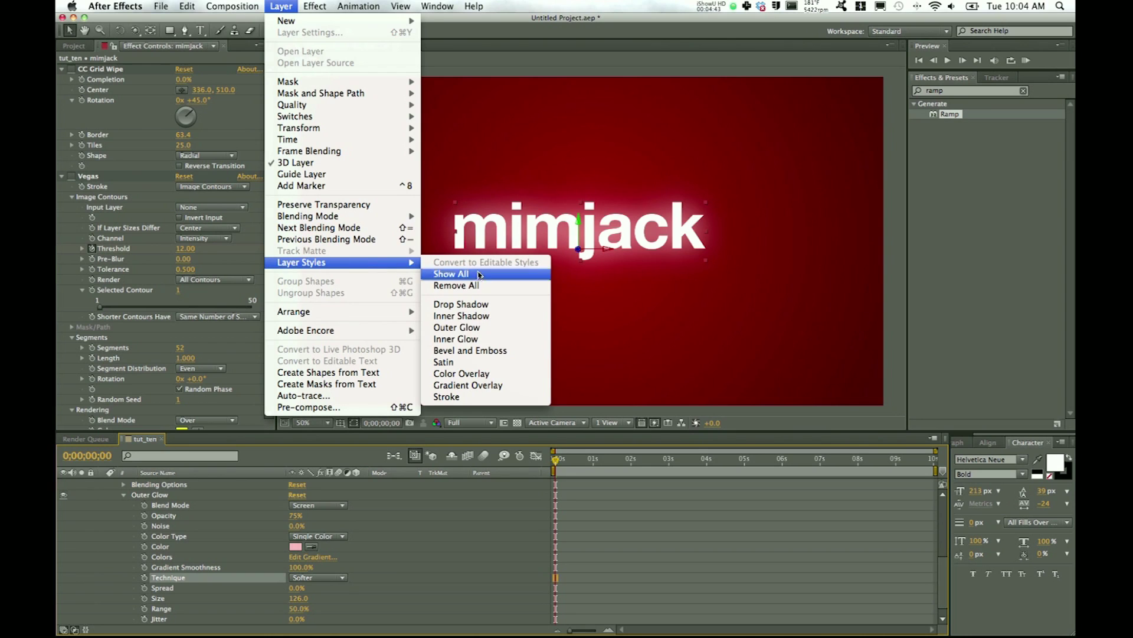
click(469, 350)
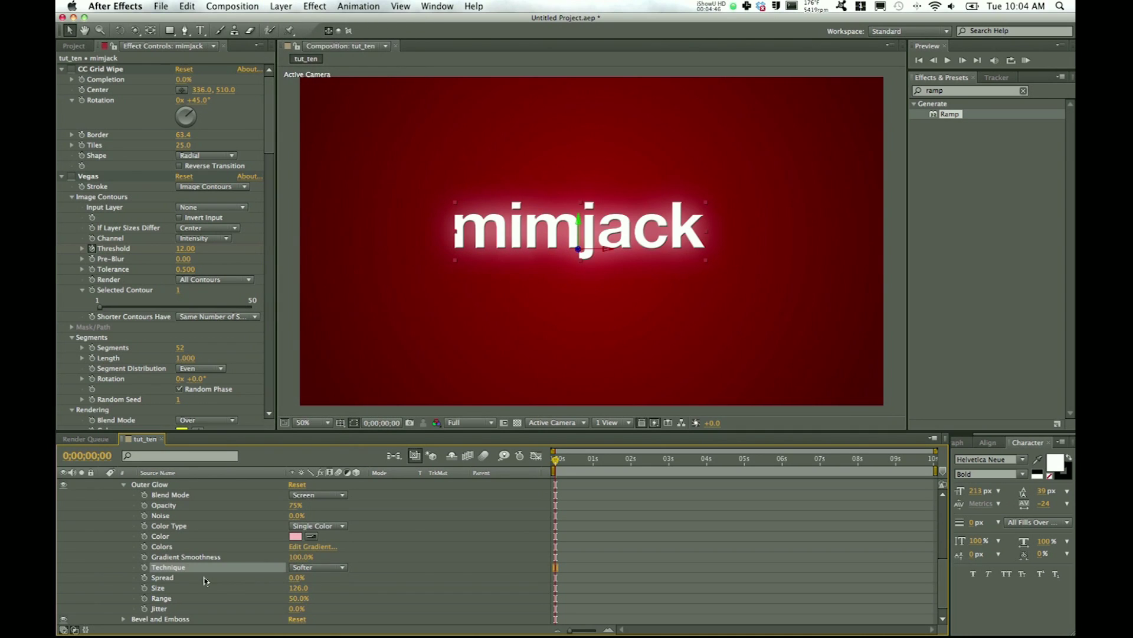
scroll(206, 582, down, 1)
click(123, 609)
scroll(214, 570, down, 4)
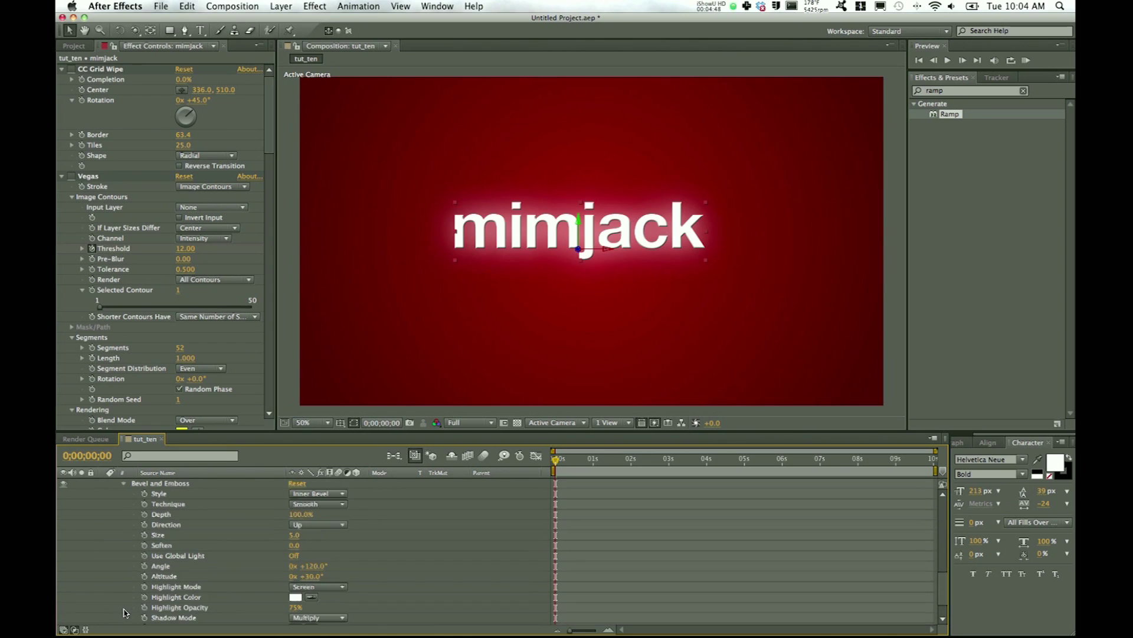
click(317, 495)
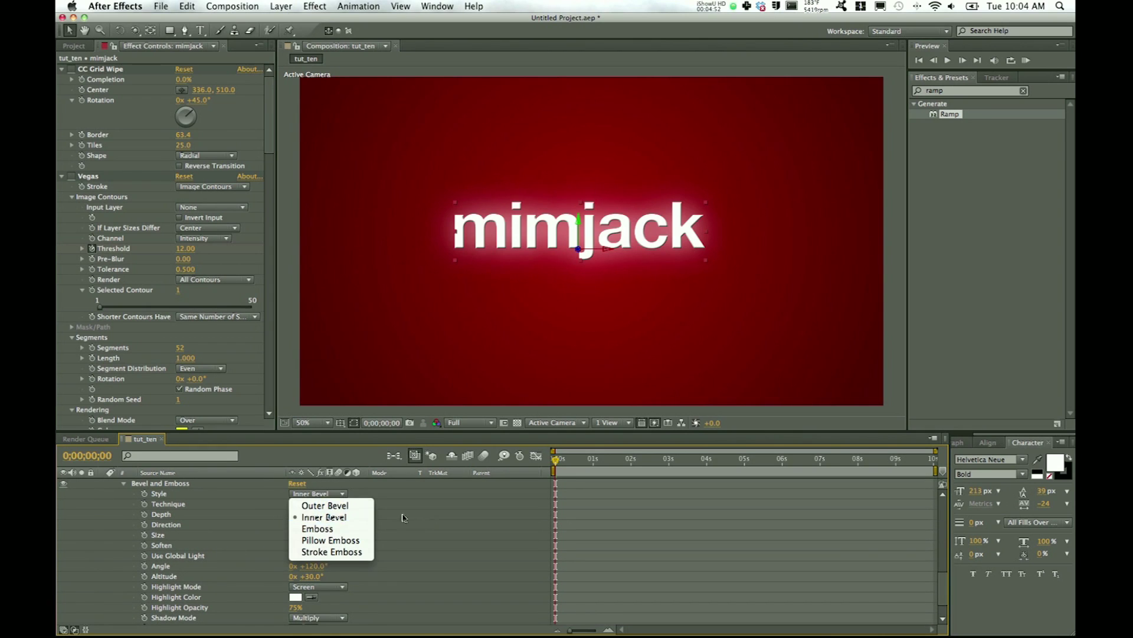
click(434, 520)
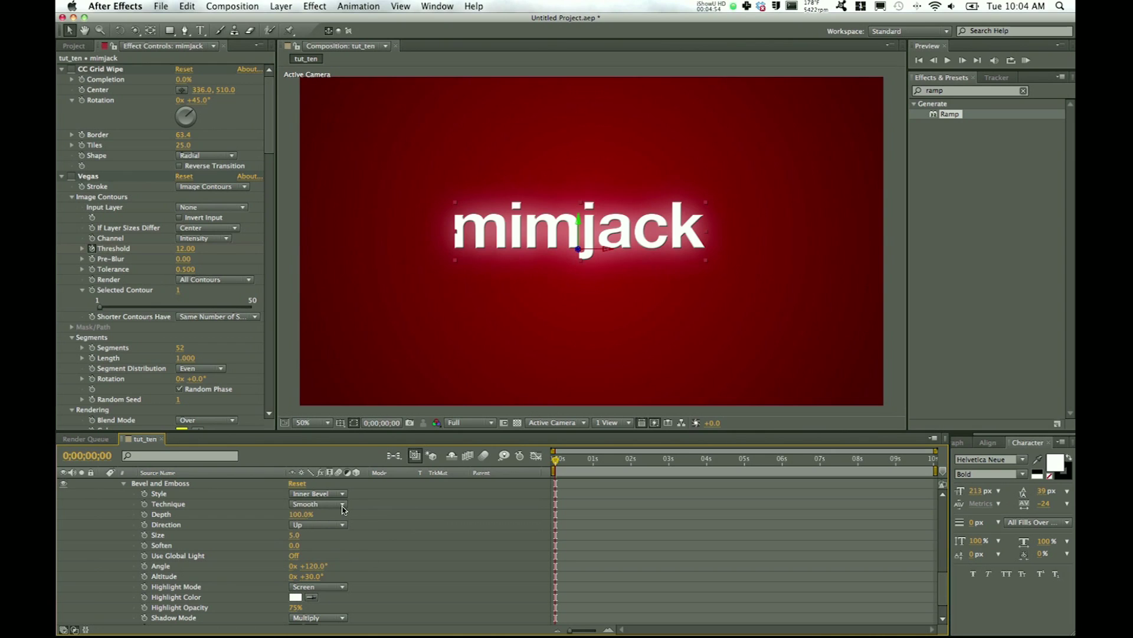
Set the Bevel and Emboss Depth to 331%, Size to 10 and Soften to 16
drag(300, 515, 437, 514)
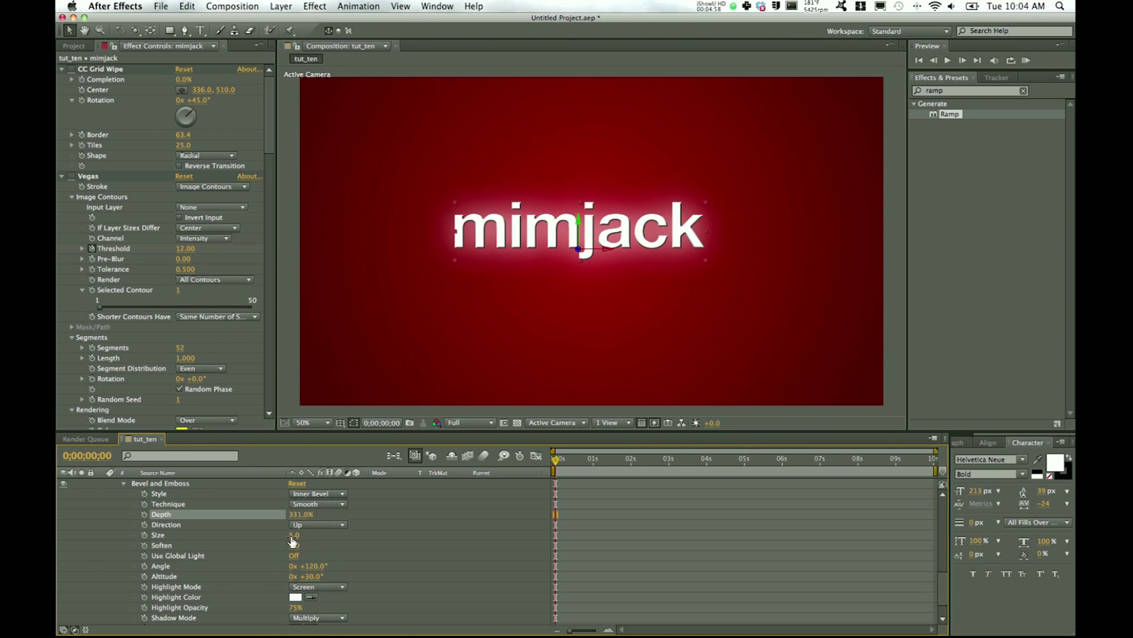
mouse_move(293, 535)
mouse_down()
mouse_move(441, 537)
mouse_move(292, 539)
mouse_move(307, 540)
mouse_up()
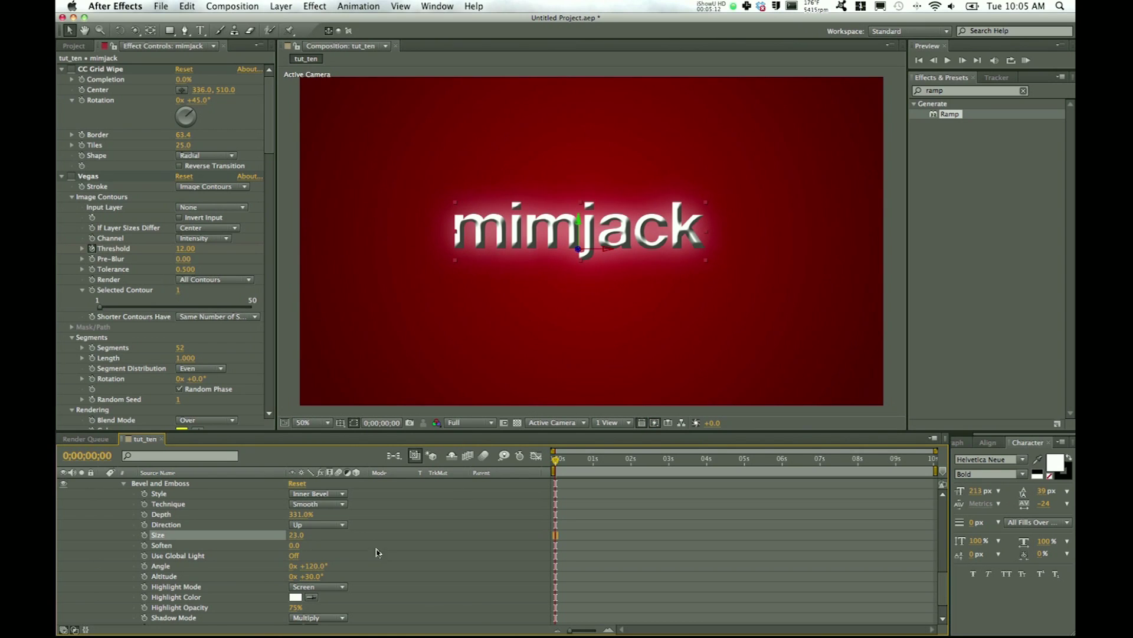
drag(304, 547, 392, 551)
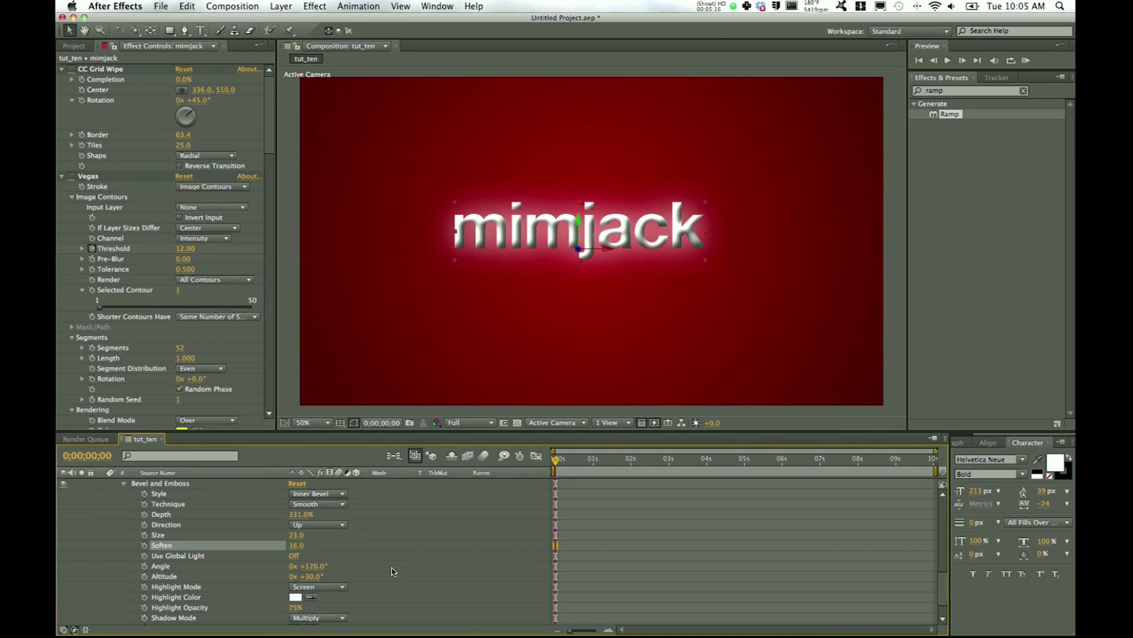
drag(300, 534, 292, 535)
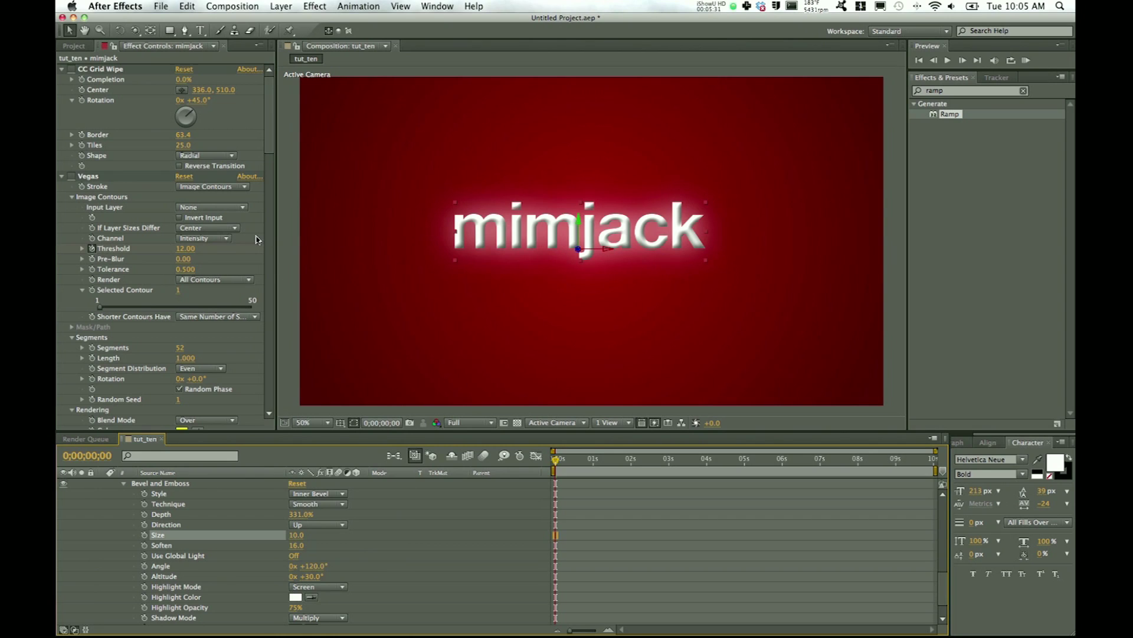
Clear the effects search, turn on the text's Vegas effect and set its Threshold to 37, Tolerance to 1.72 and Pre-Blur to 31.9
click(1023, 91)
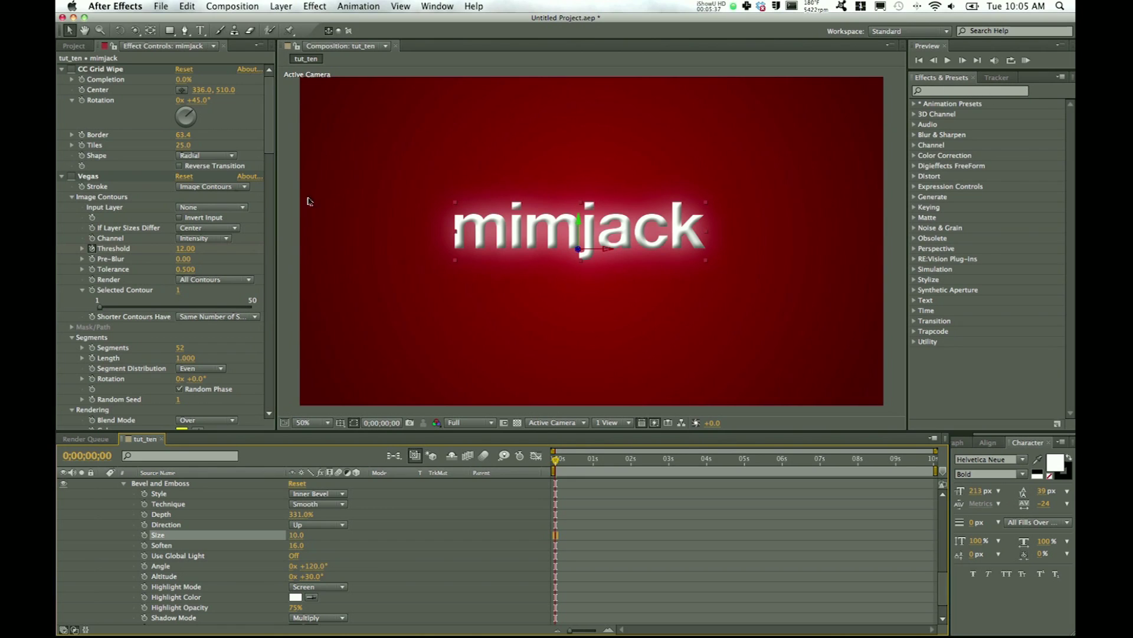
click(72, 176)
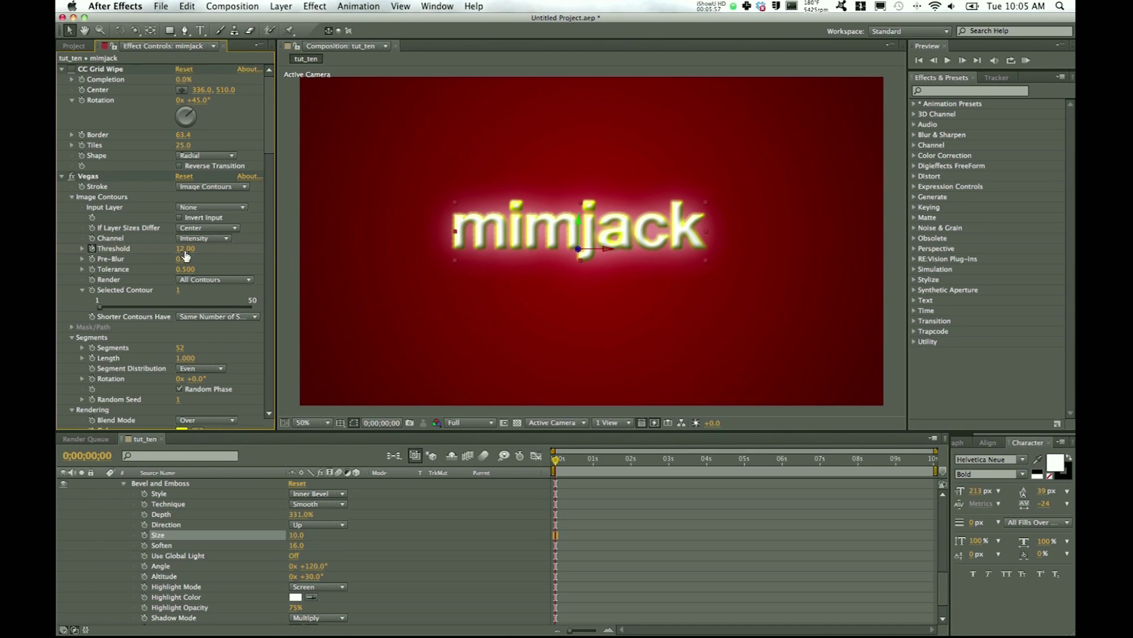
mouse_move(185, 249)
mouse_down()
mouse_move(169, 250)
mouse_move(290, 255)
mouse_move(178, 252)
mouse_up()
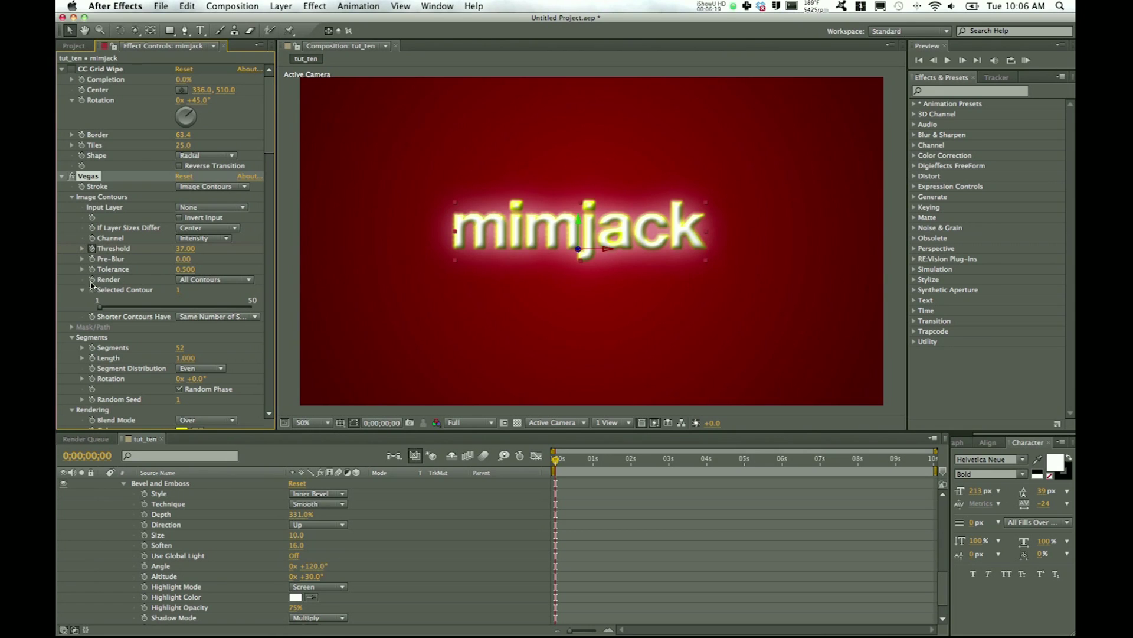
drag(184, 269, 254, 270)
drag(181, 259, 362, 263)
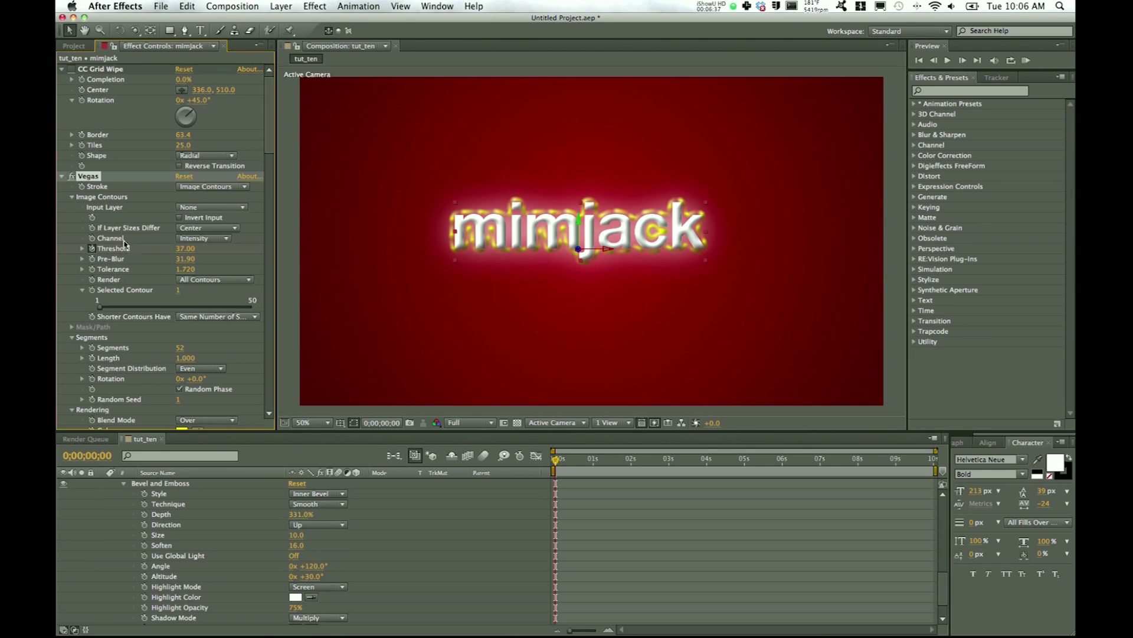
Compare the text with and without the Vegas effect and leave Vegas turned off
click(70, 177)
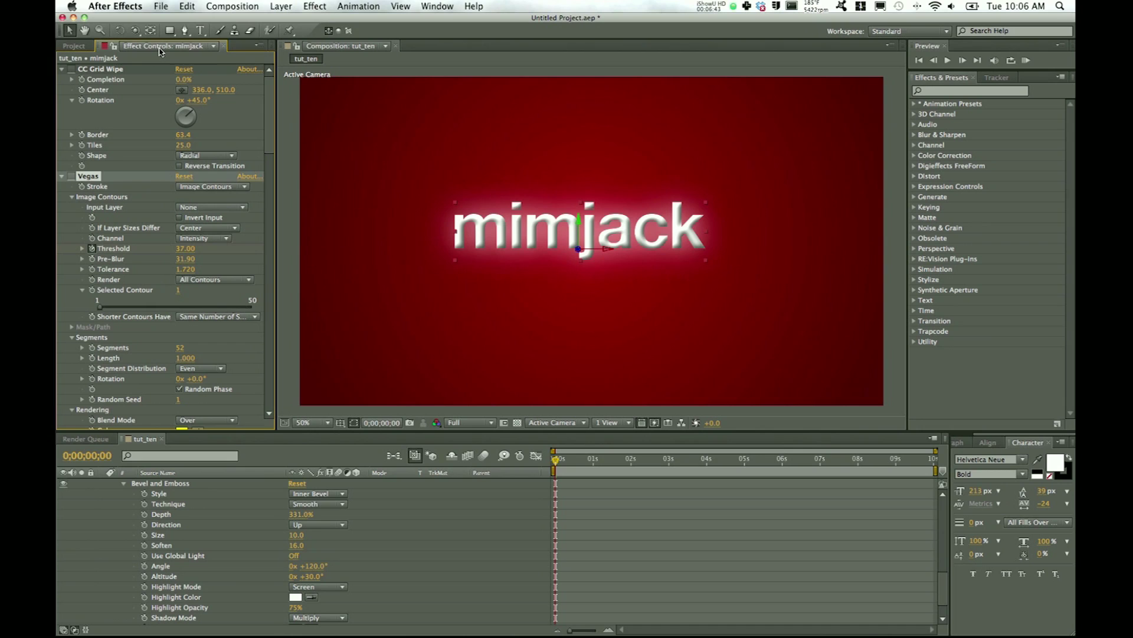
click(71, 177)
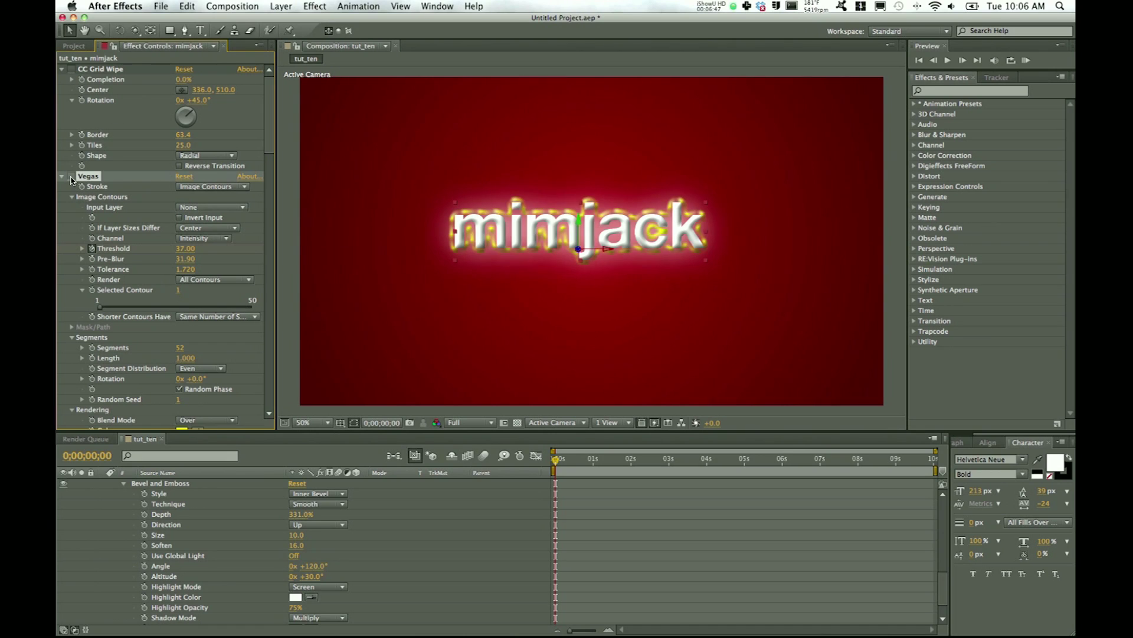
click(71, 177)
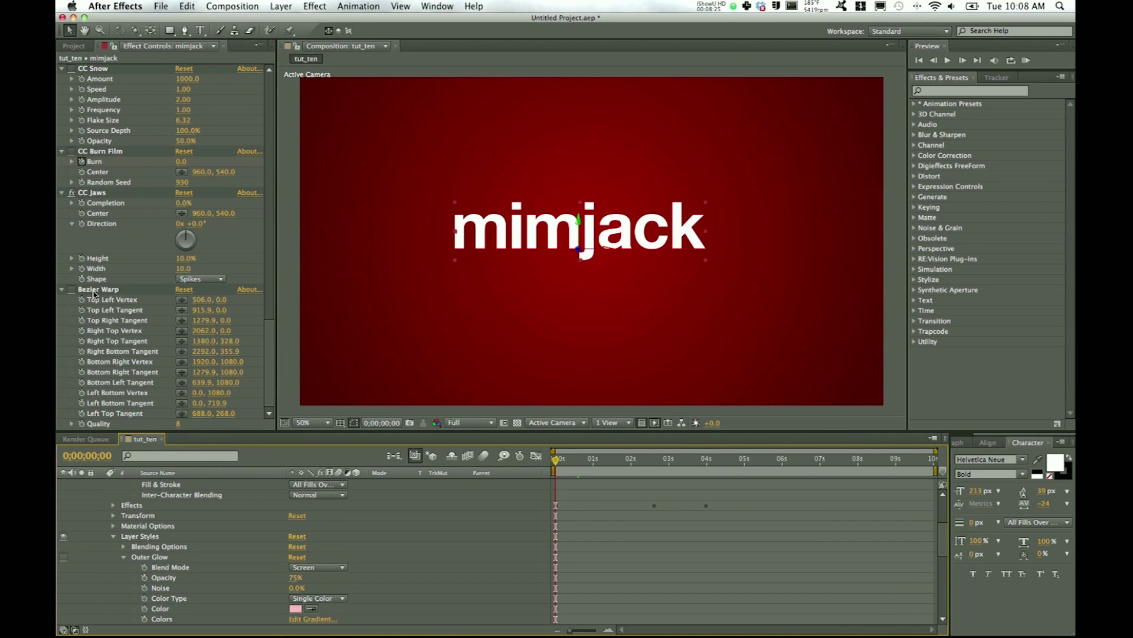
Search the effects for "bezier" and turn on the existing Bezier Warp effect on the mimjack text layer
click(94, 291)
click(961, 92)
text(bezier)
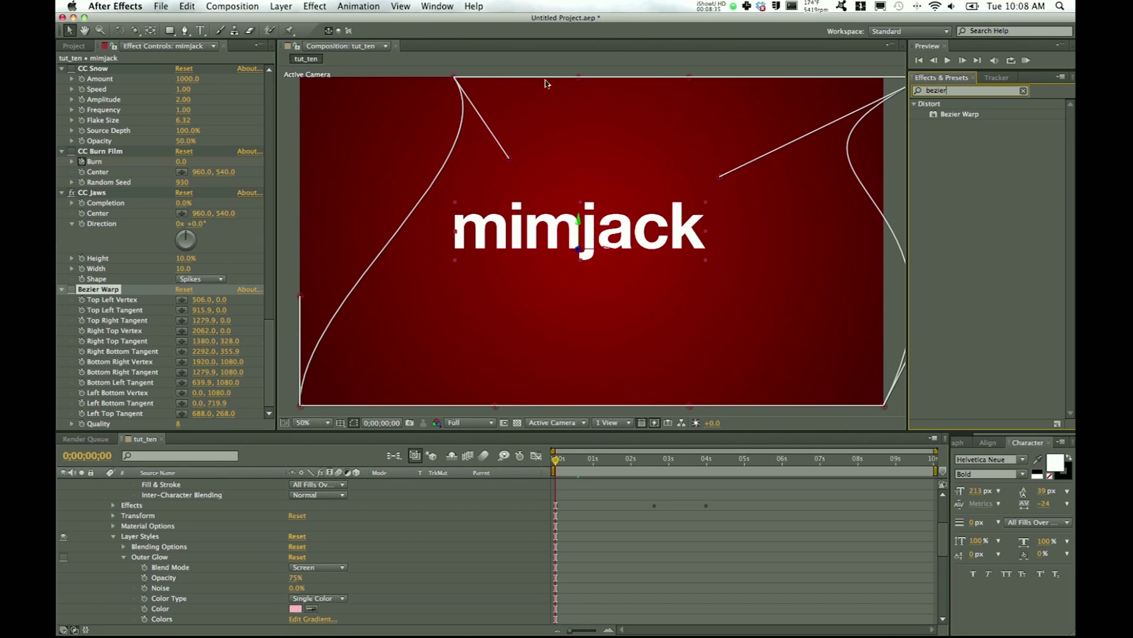
click(72, 289)
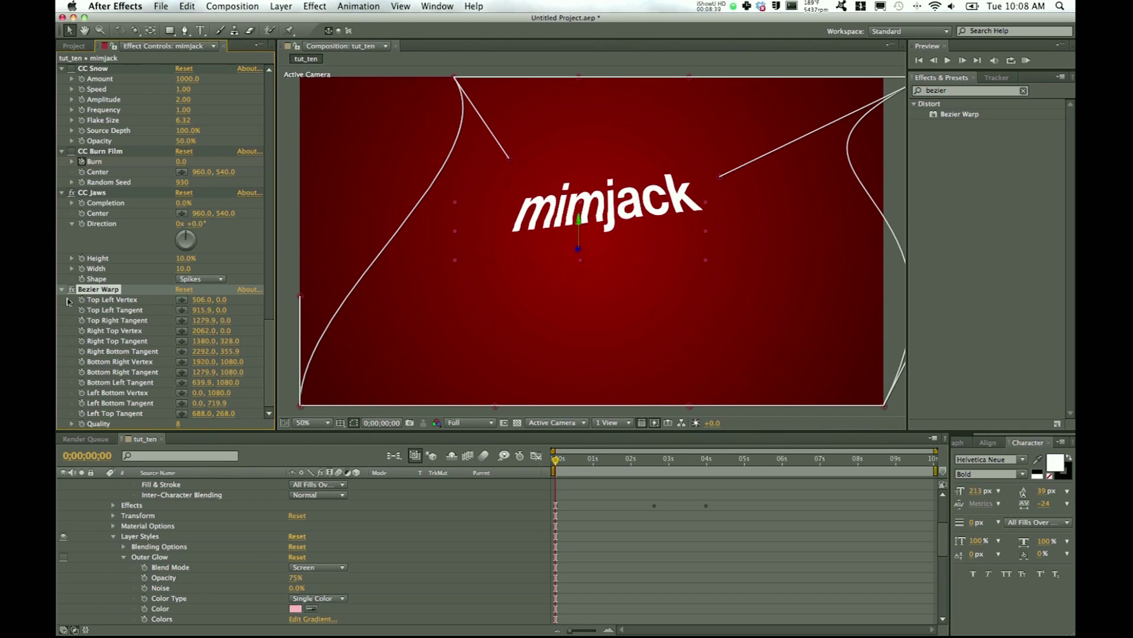
Move Bezier Warp's Left Top Tangent to about 120, 552 and Right Top Tangent to about 1376, 1056, and keyframe all vertices and tangents at 0 seconds
drag(513, 163, 315, 156)
drag(331, 214, 337, 245)
drag(719, 179, 719, 399)
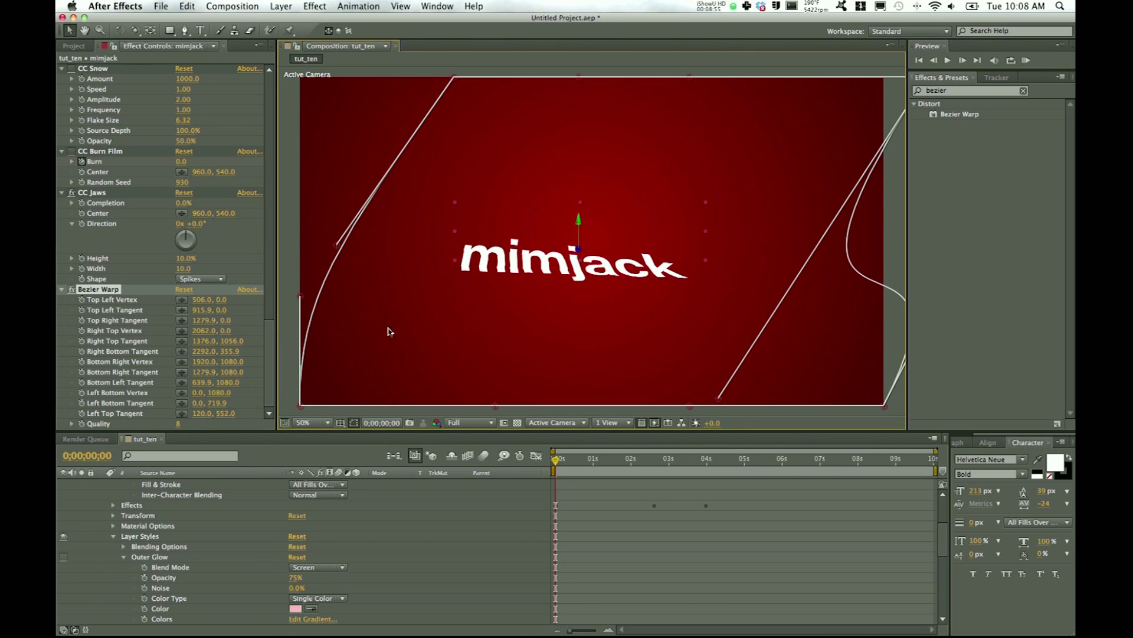
drag(84, 301, 84, 420)
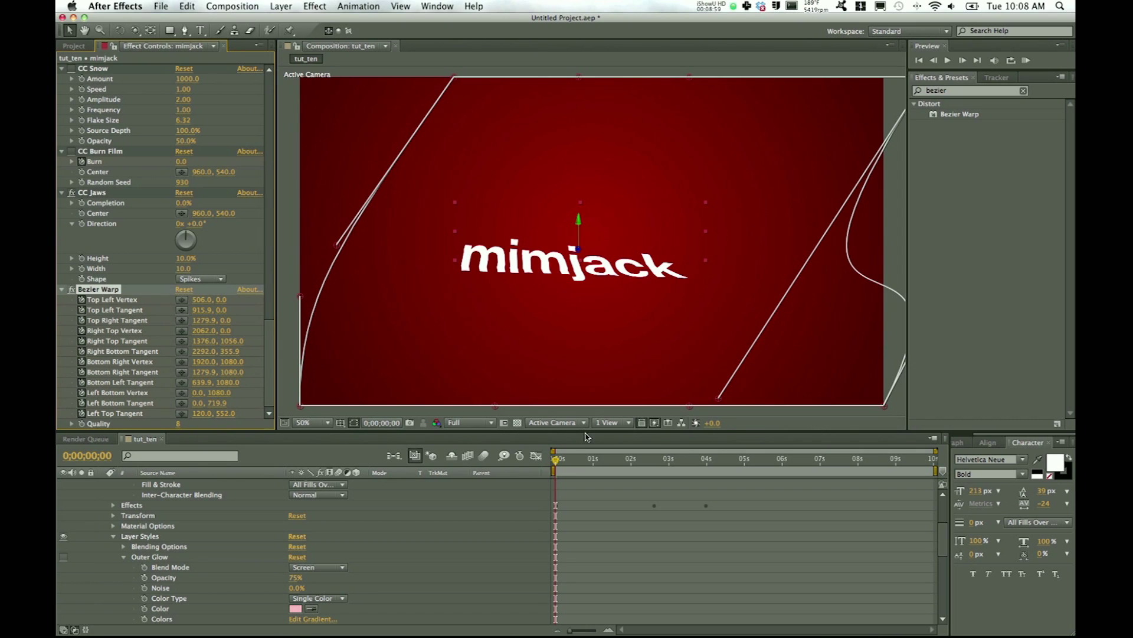
At 4 seconds, move Bezier Warp's Right Top Tangent to about 1480, 220, Left Top to 754, 870 and Left Bottom to 278, 274; return to the start
drag(555, 465, 707, 460)
drag(715, 402, 748, 145)
drag(337, 244, 529, 341)
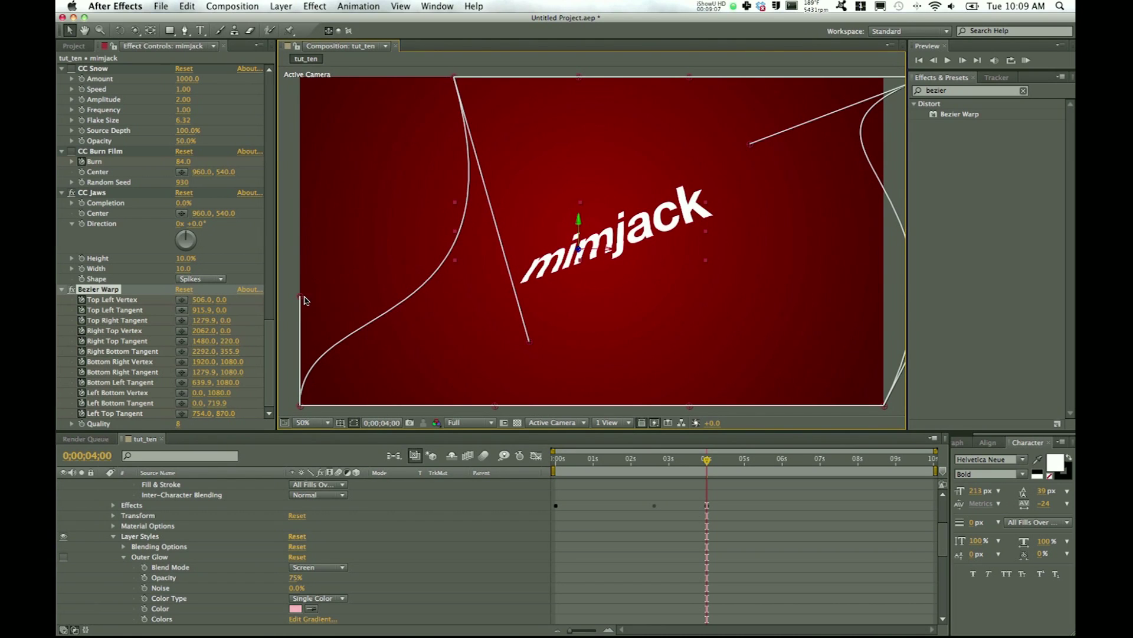
drag(301, 293, 384, 160)
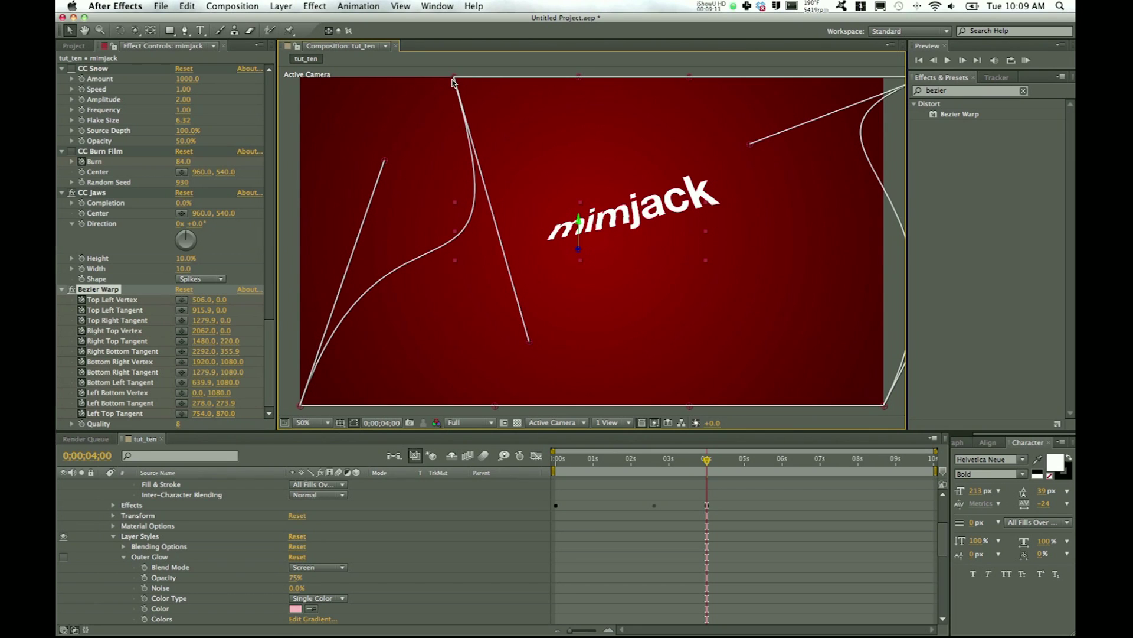
drag(558, 146, 562, 144)
mouse_move(706, 461)
mouse_down()
mouse_move(551, 470)
mouse_move(729, 474)
mouse_move(543, 477)
mouse_up()
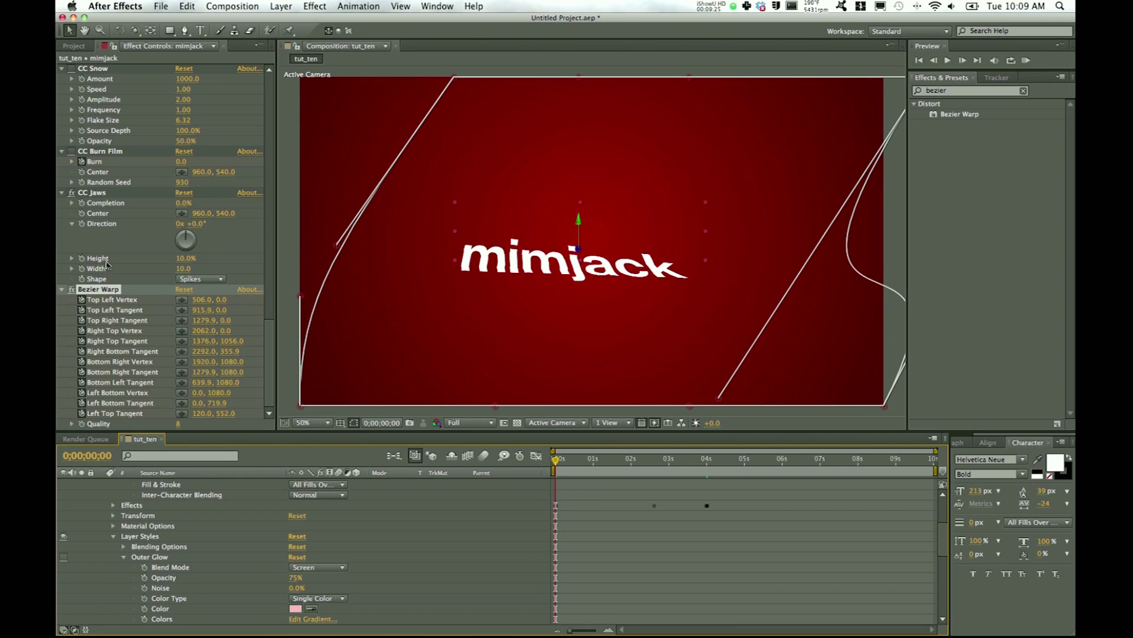
Turn off Bezier Warp on the mimjack text layer and turn on its existing CC Sphere effect
scroll(147, 240, up, 5)
scroll(147, 239, down, 5)
click(70, 290)
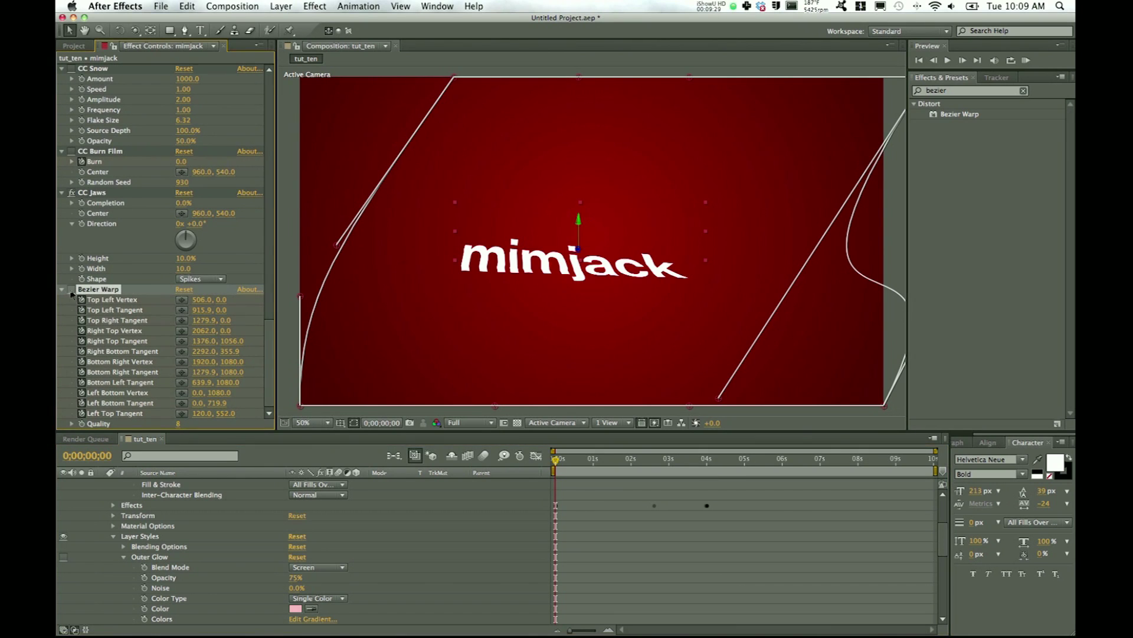
scroll(109, 275, up, 2)
scroll(110, 266, up, 10)
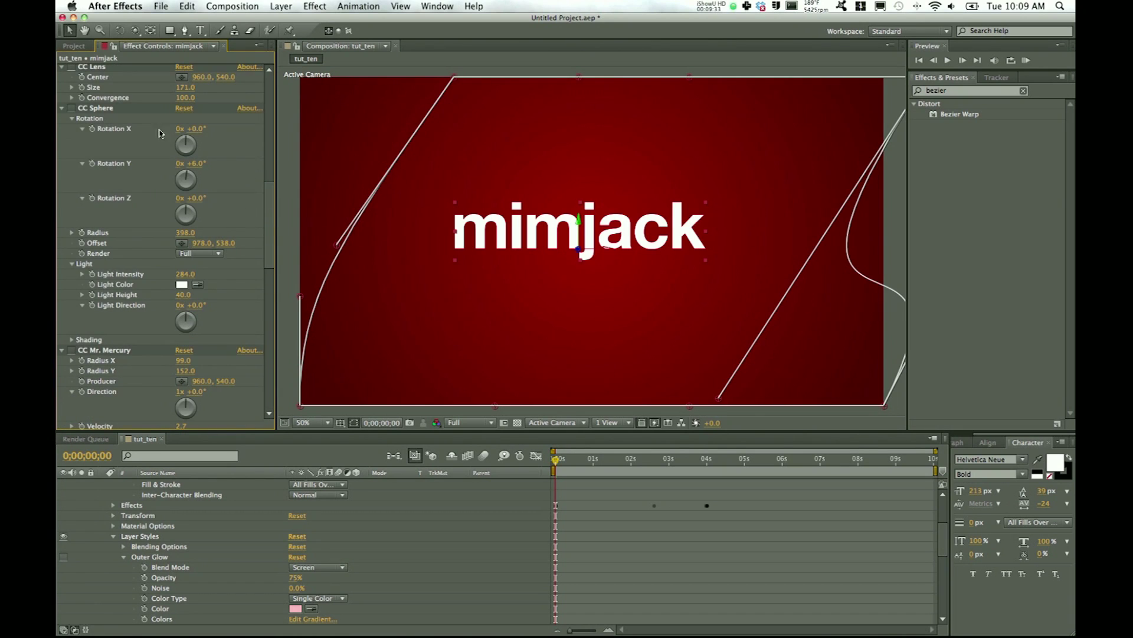
click(108, 112)
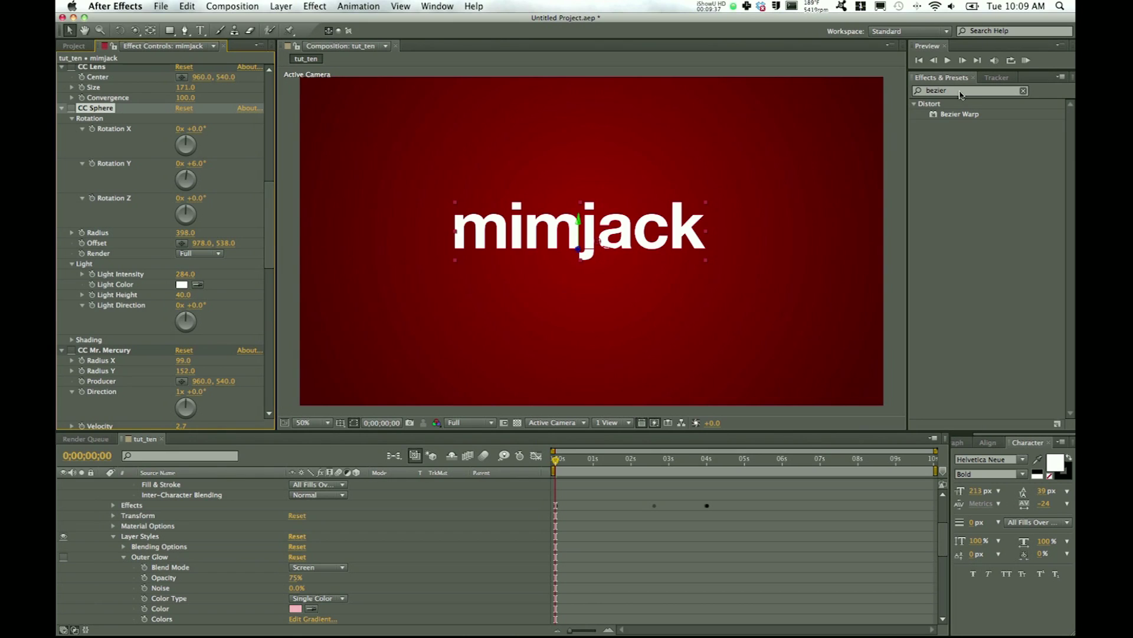
click(71, 110)
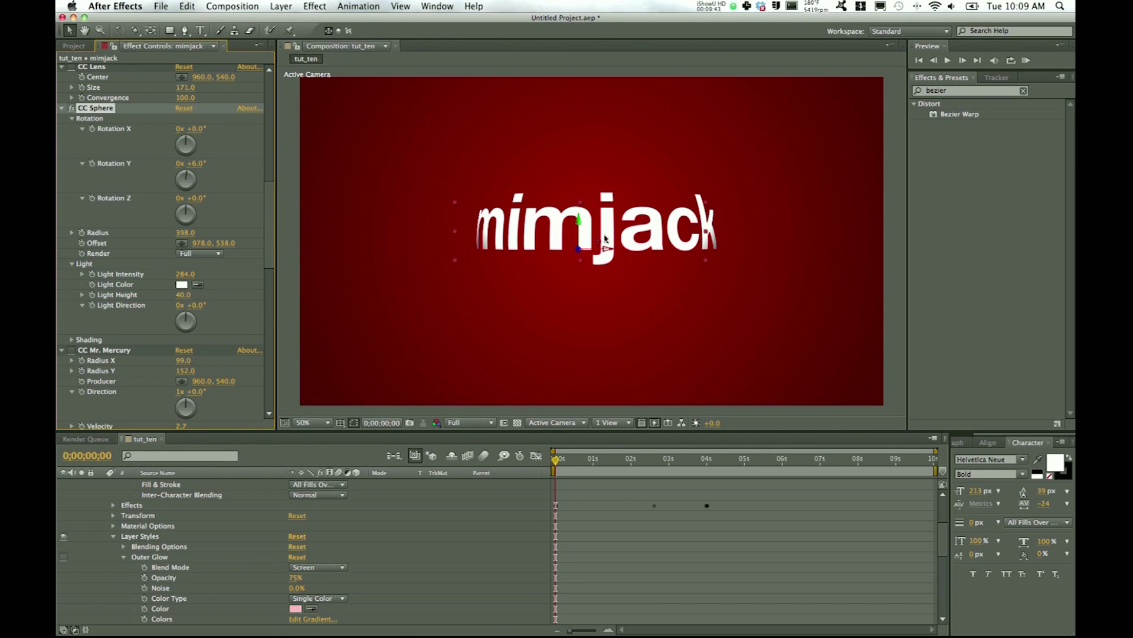
Set CC Sphere's Radius to 679, Rotation X to -3° and Rotation Y to 16°
click(72, 119)
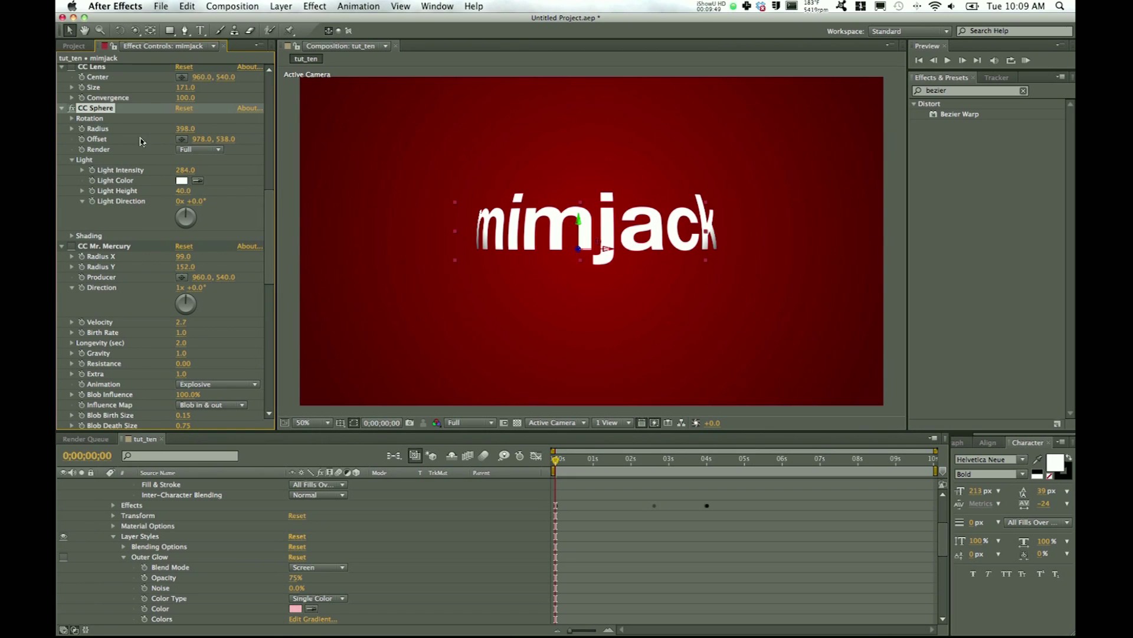
drag(184, 129, 373, 147)
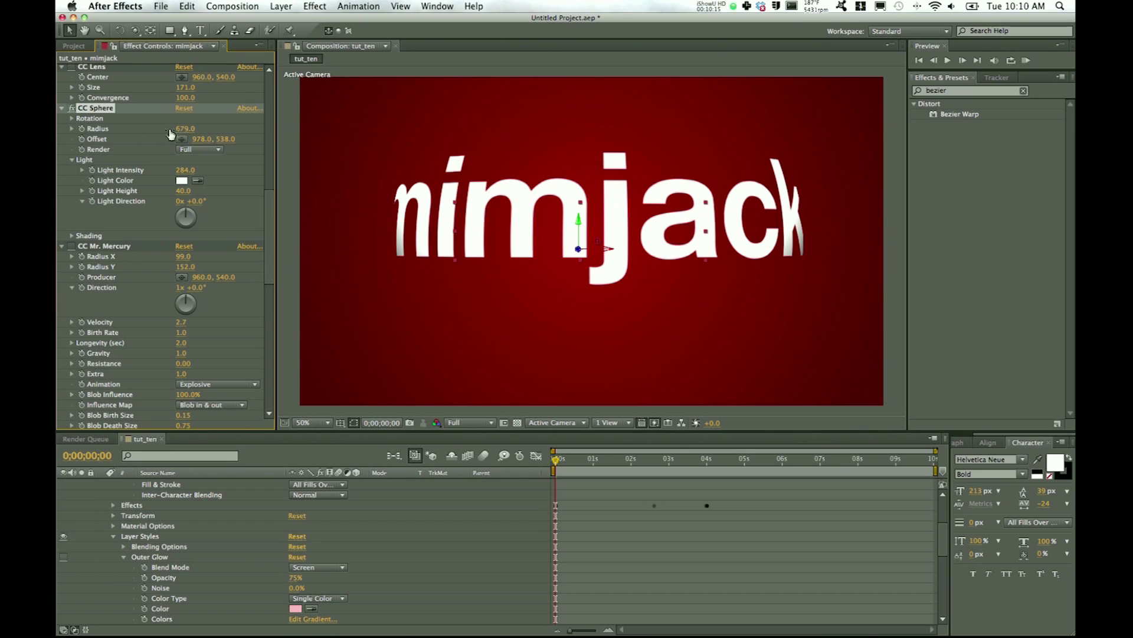
click(72, 119)
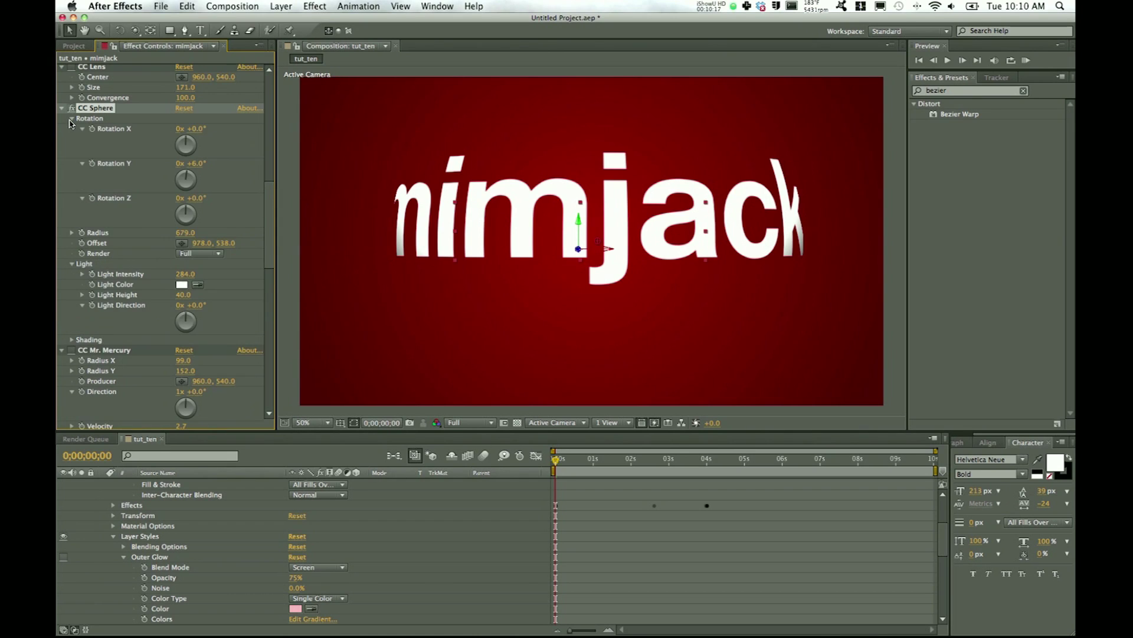
drag(203, 130, 213, 172)
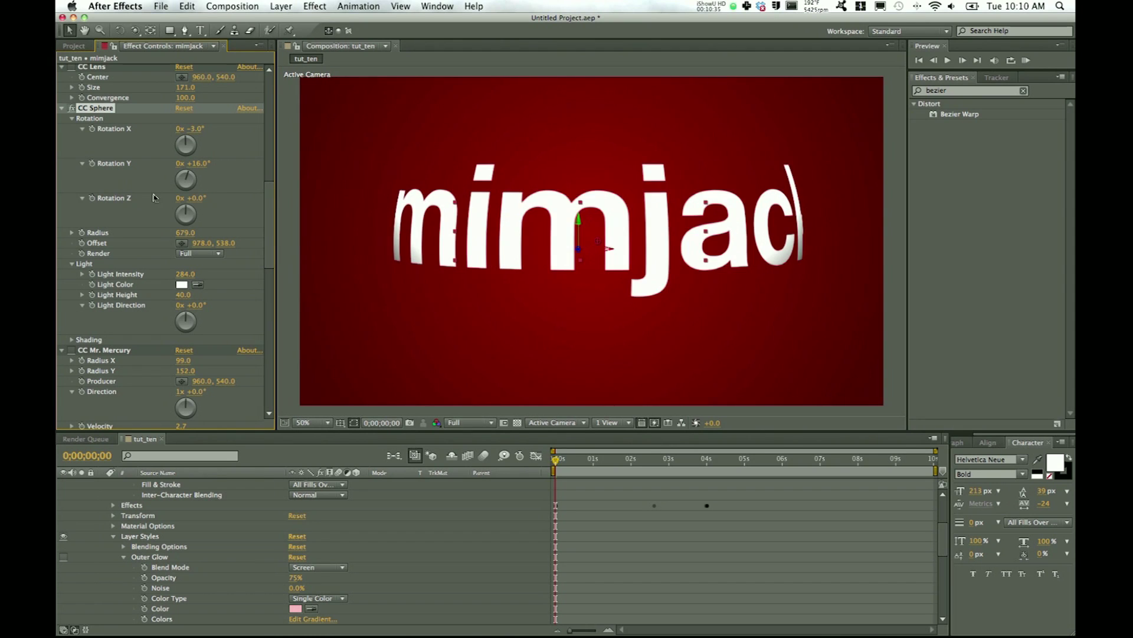
Keyframe CC Sphere's Rotation Y at 0 seconds, then set it to 1x+16° at 0;00;02;22 and preview the spin
drag(555, 460, 659, 462)
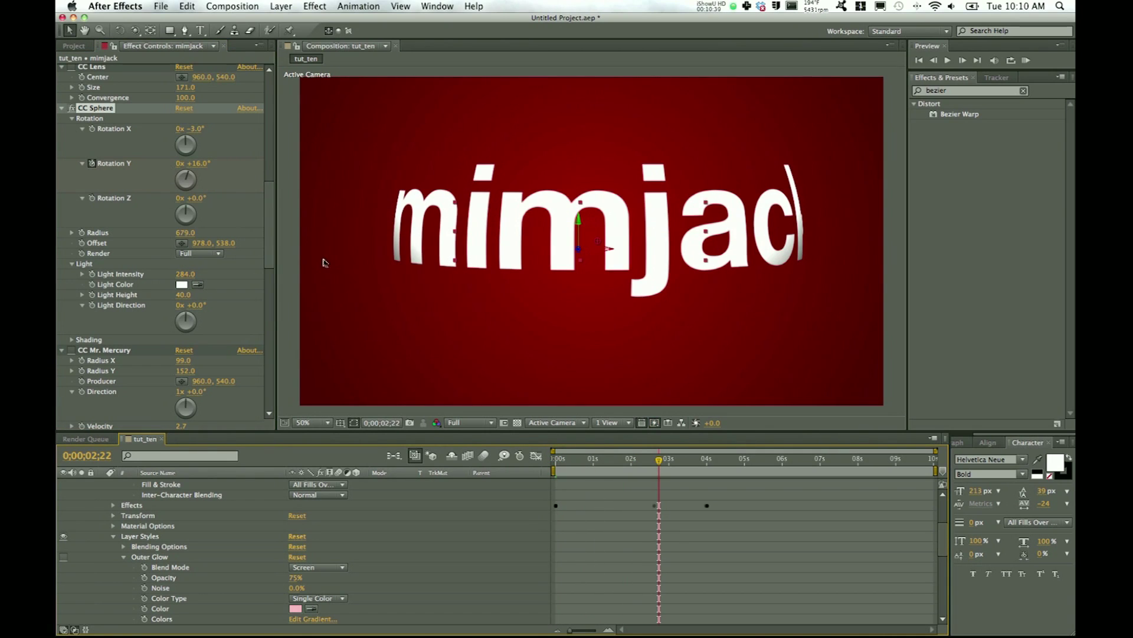
click(180, 163)
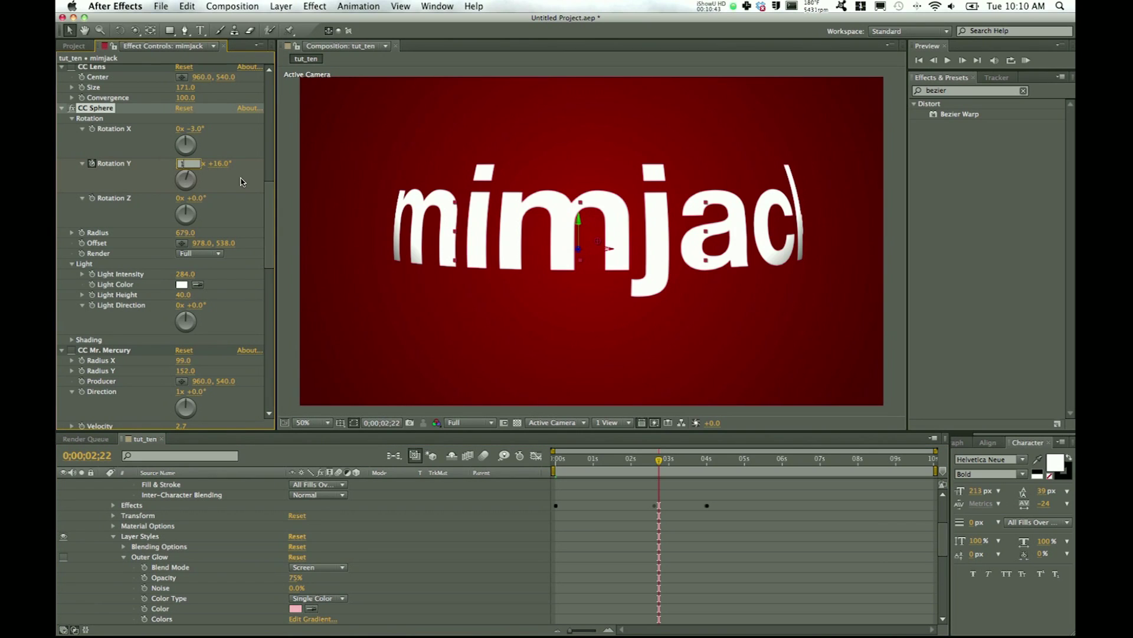
key(Return)
click(659, 464)
mouse_move(658, 464)
mouse_down()
mouse_move(547, 466)
mouse_move(669, 464)
mouse_up()
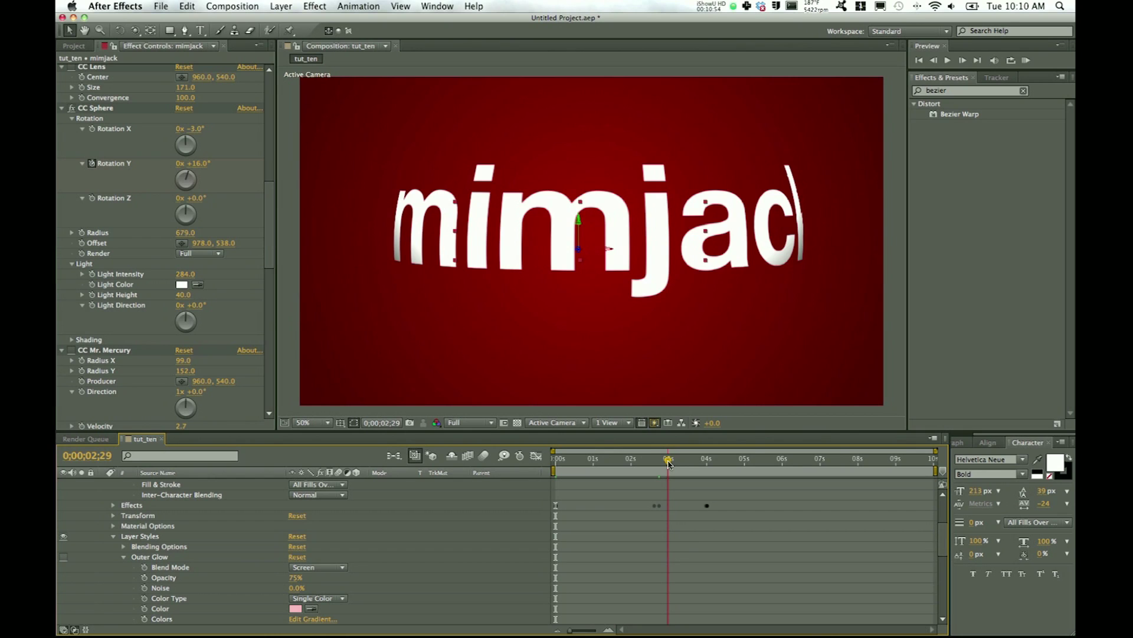
Set CC Sphere's Light Intensity to 142 and Light Height to 6, and turn the effect off
drag(186, 276, 111, 278)
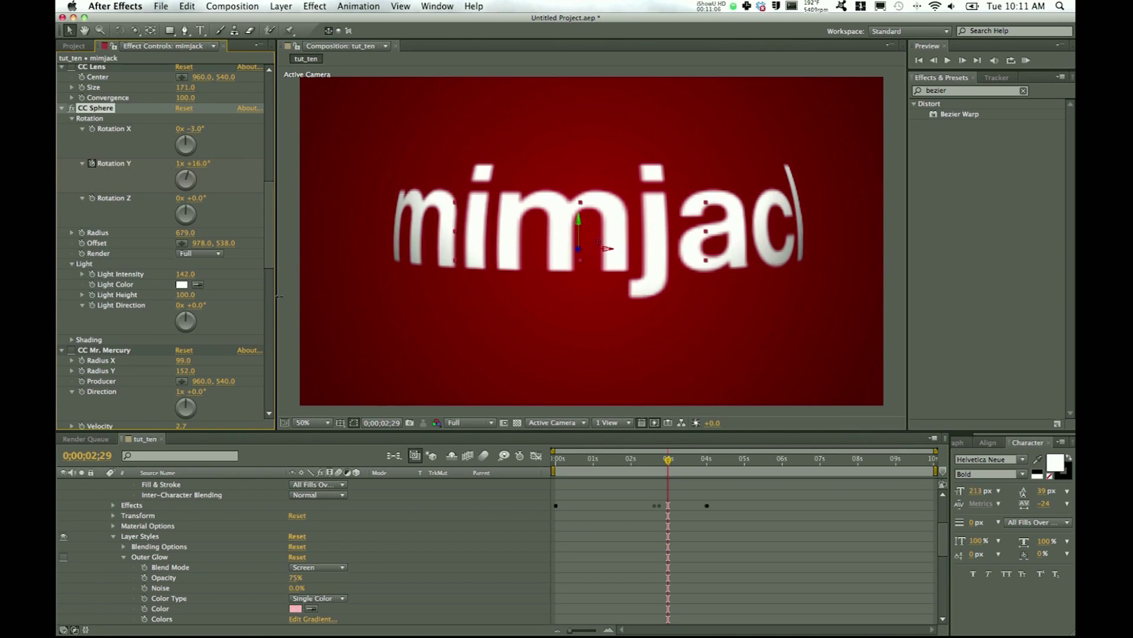
drag(192, 295, 229, 301)
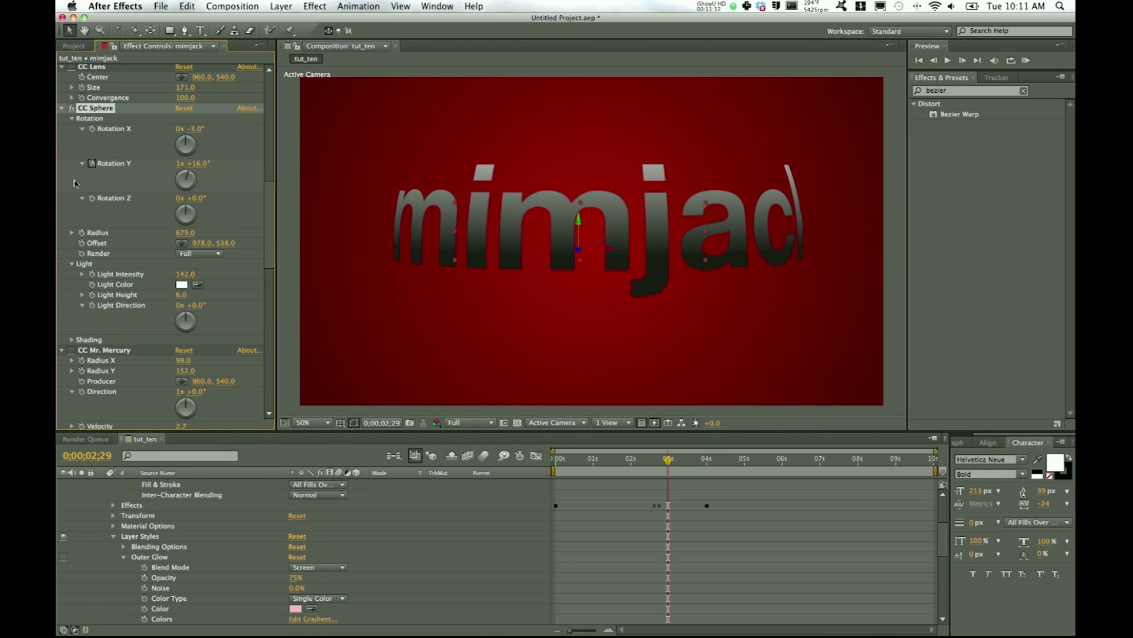
click(73, 120)
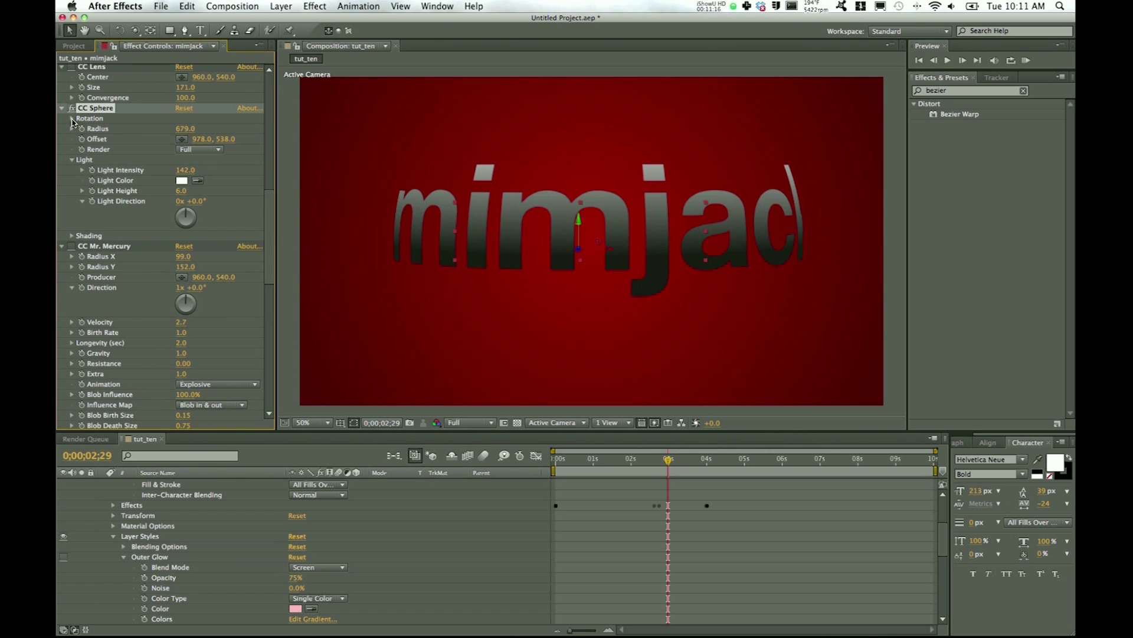
click(72, 111)
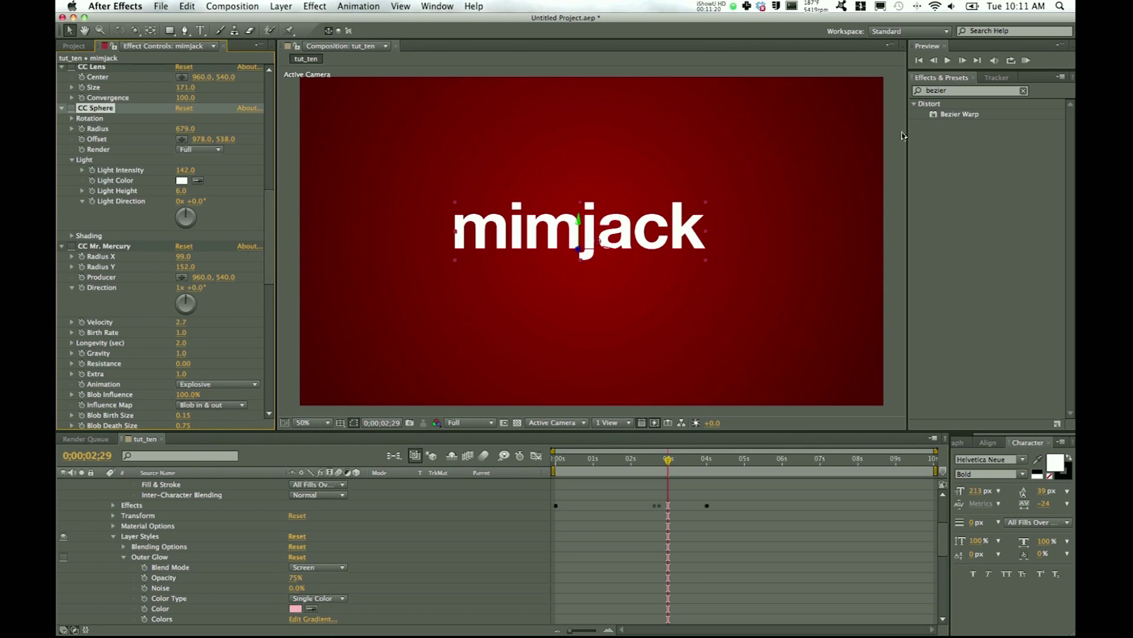
Search the effects for "cc mr.", turn on the existing CC Mr. Mercury effect and preview it from the start to 0;00;04;27
click(949, 91)
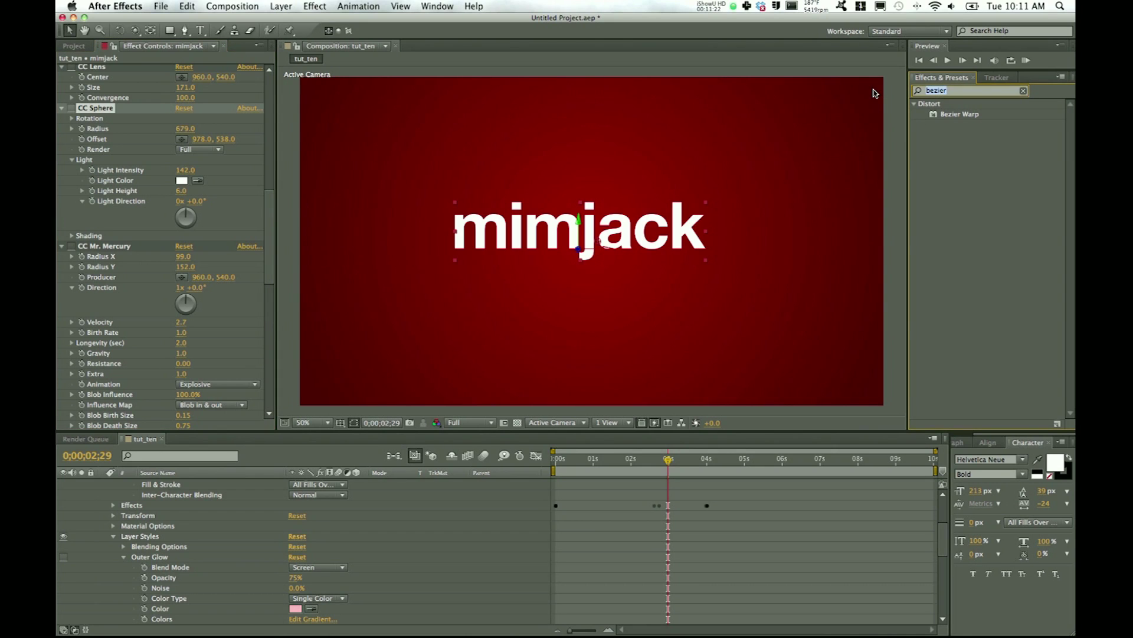
text(cc)
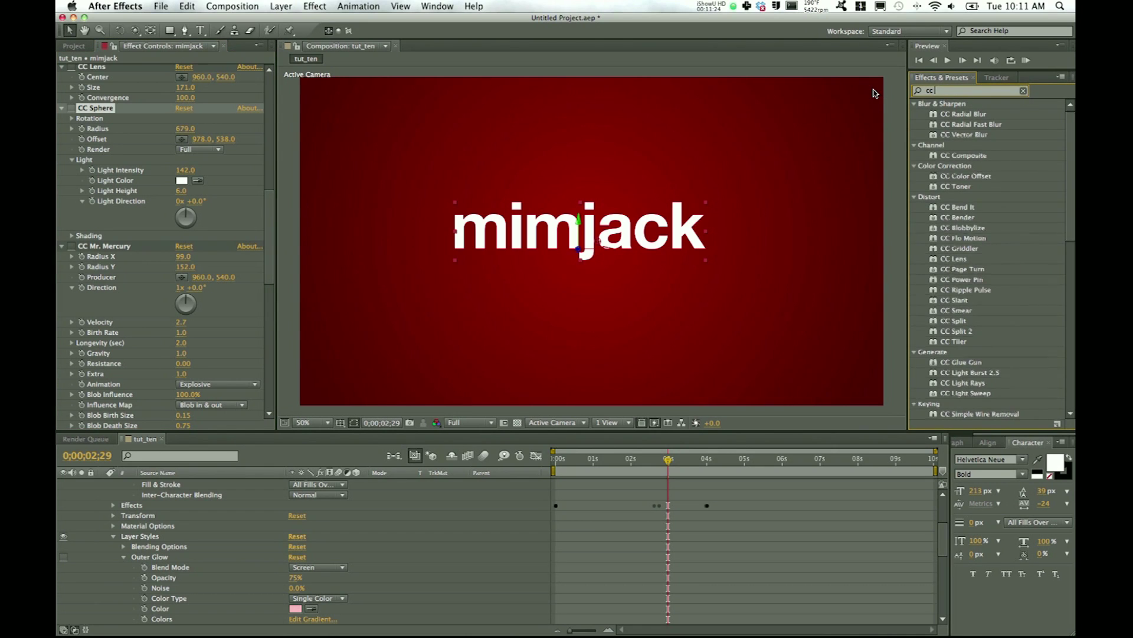
text( mr.)
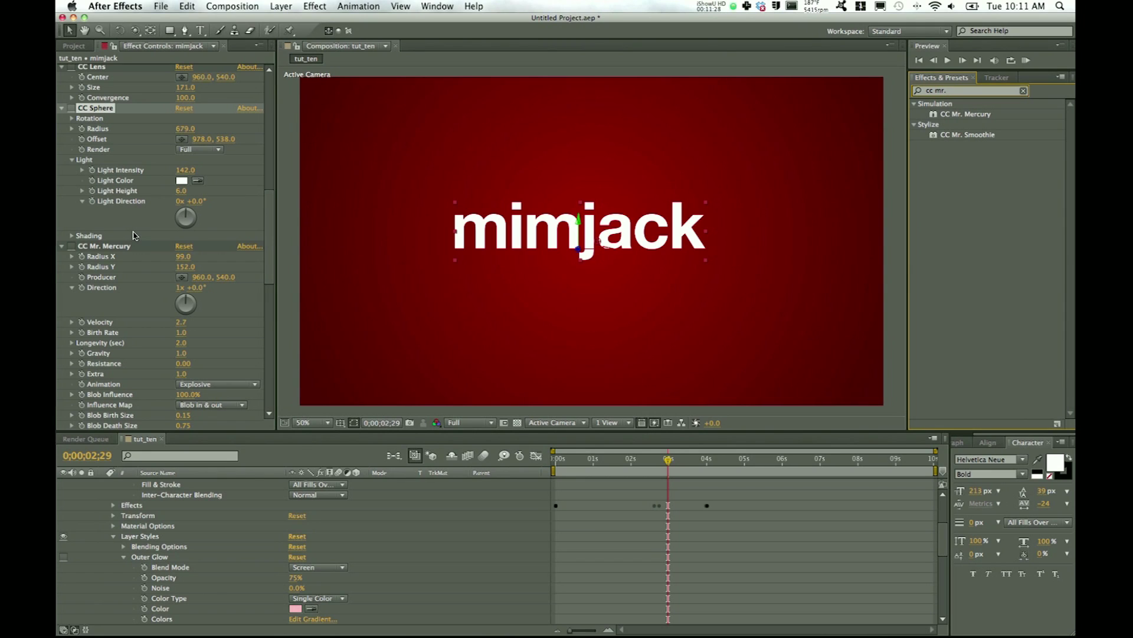
click(71, 249)
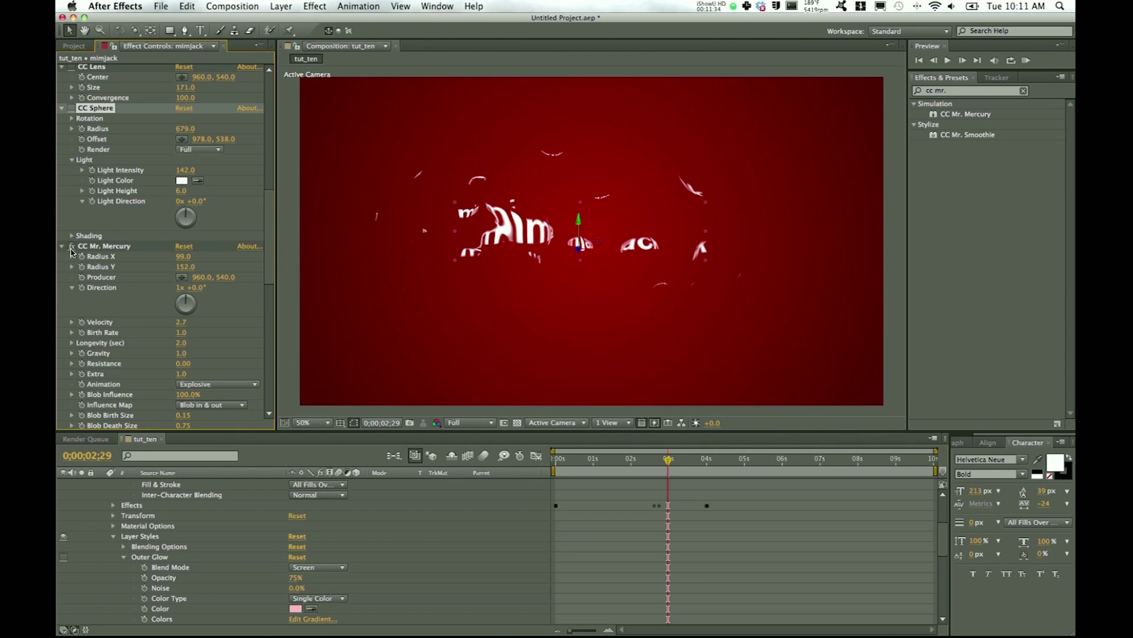
drag(669, 461, 542, 465)
click(555, 463)
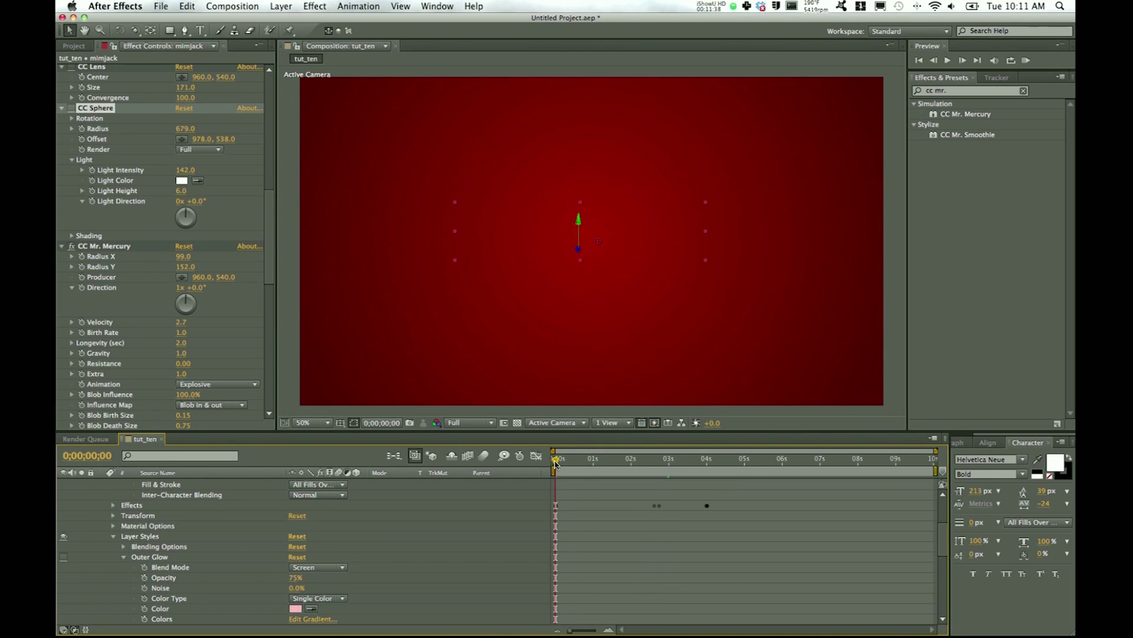
drag(556, 464, 740, 469)
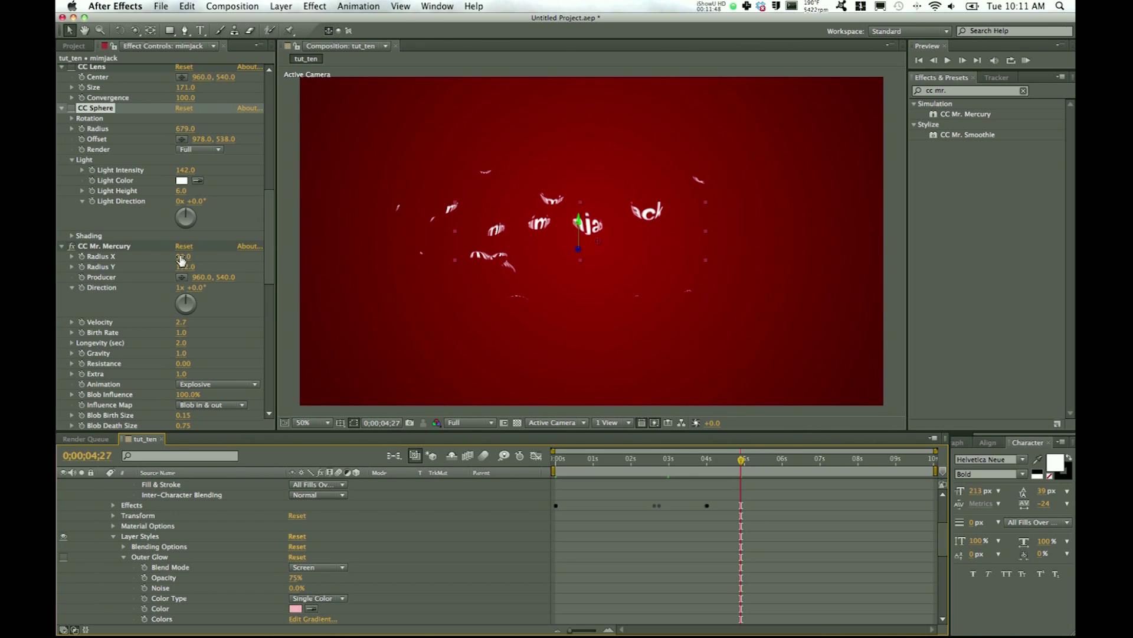
Set CC Mr. Mercury's Radius X and Radius Y to 0 and Blob Birth Size to 1.18, and preview the animation
drag(189, 271, 94, 275)
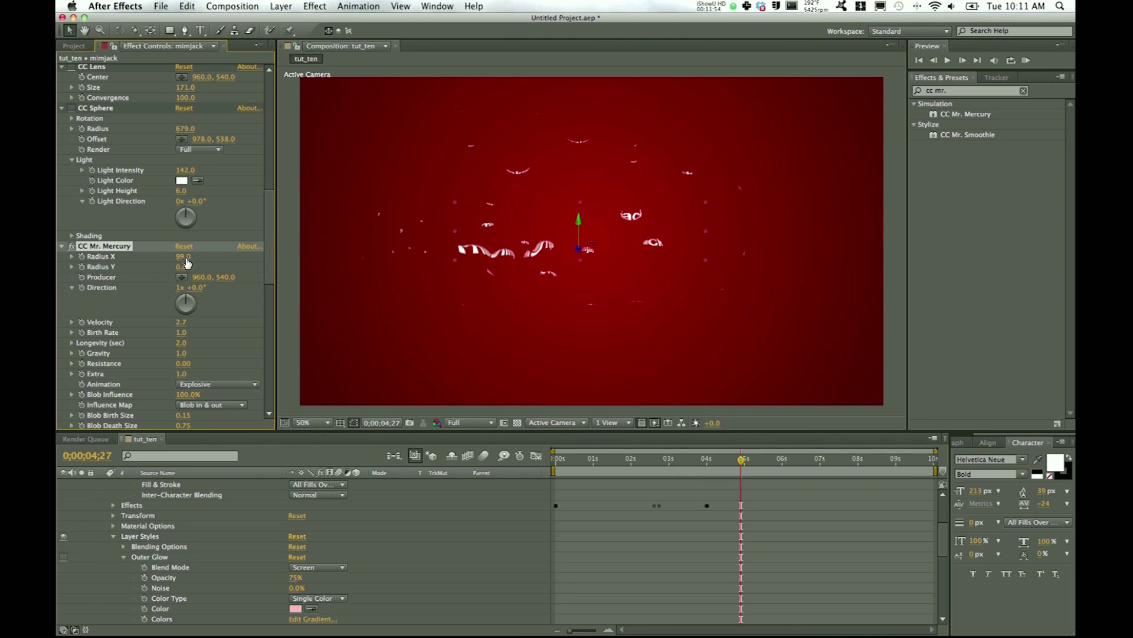
drag(160, 256, 108, 256)
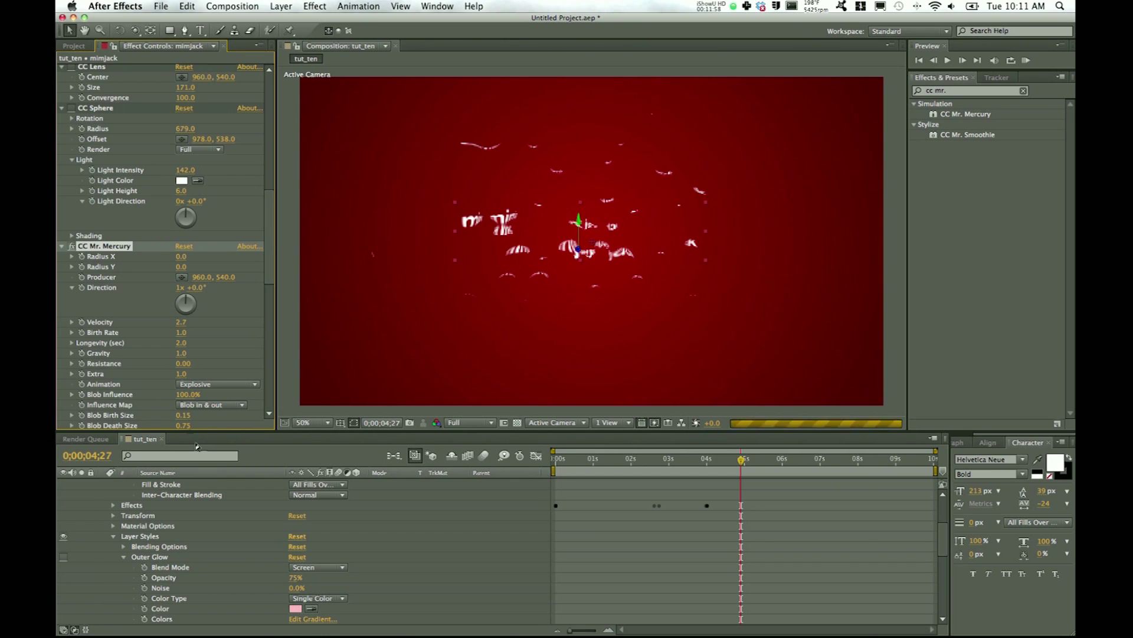
scroll(181, 416, down, 3)
drag(203, 387, 245, 390)
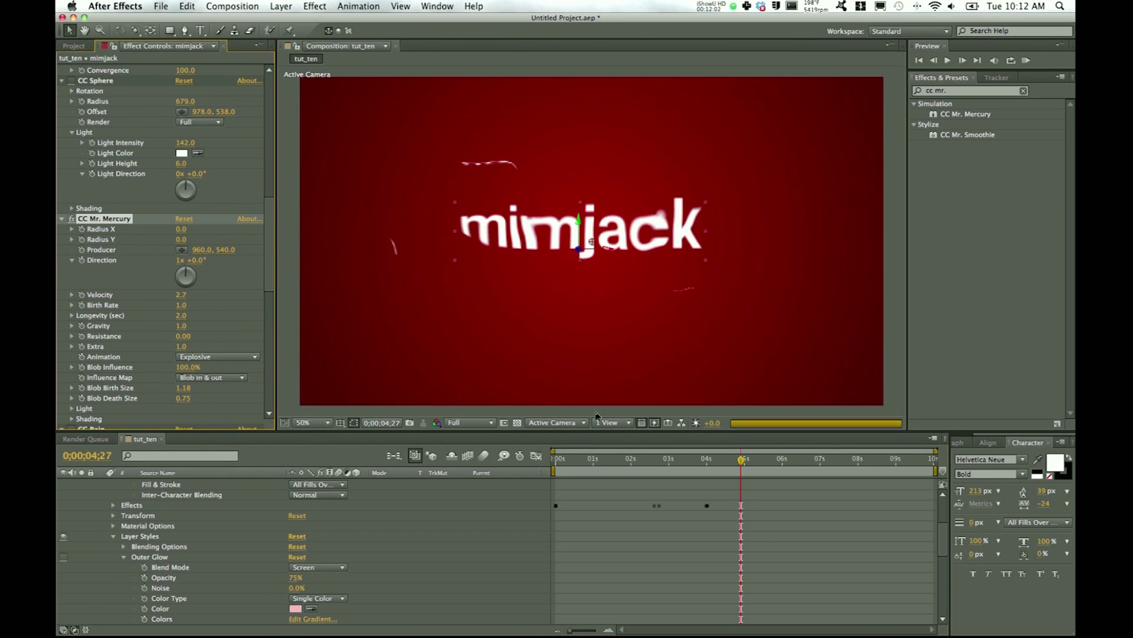
drag(740, 462, 604, 476)
Switch from CC Mr. Mercury to CC Rain, set Amount 2390, Speed 1.84 and Angle 51.1, and preview the rain
scroll(147, 226, down, 1)
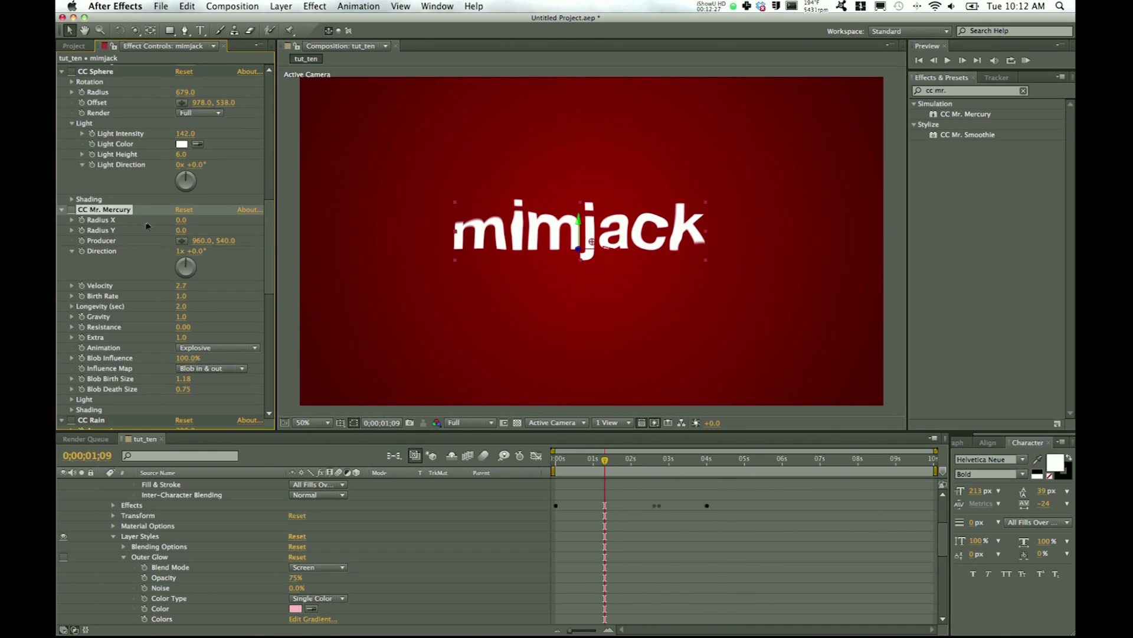
scroll(151, 226, down, 5)
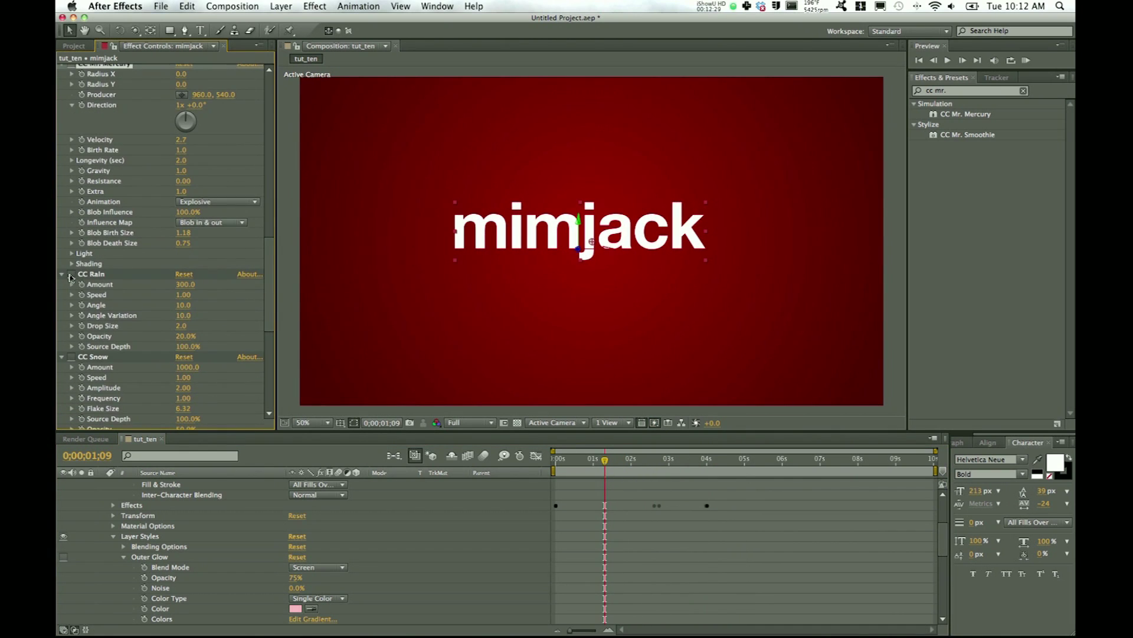
mouse_move(612, 472)
mouse_down()
mouse_move(606, 465)
mouse_move(707, 465)
mouse_move(616, 465)
mouse_up()
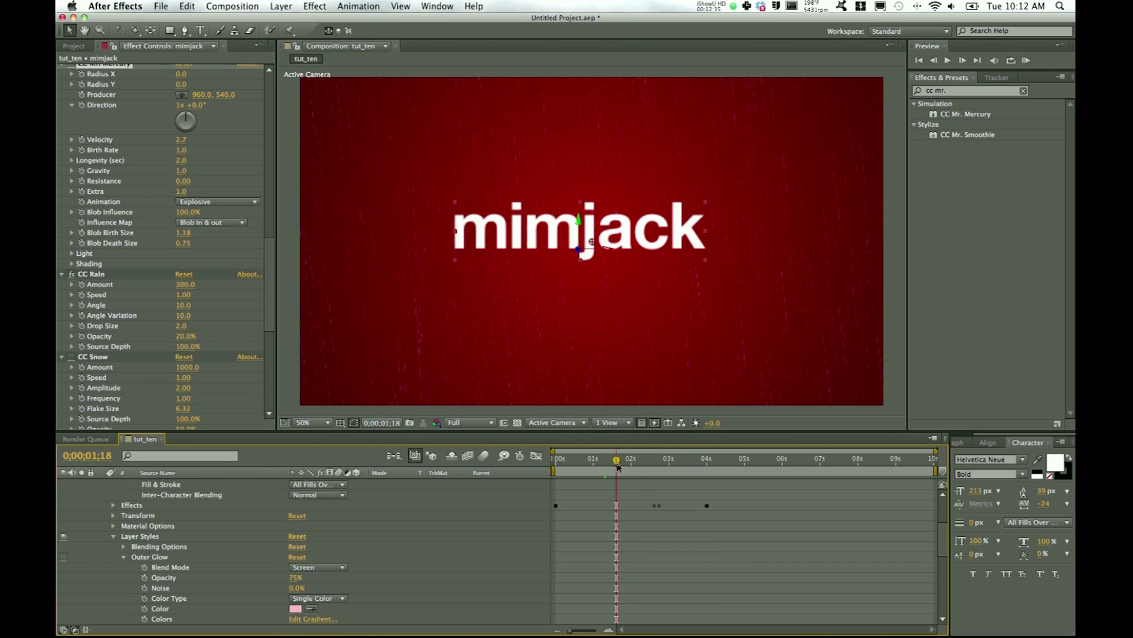
drag(184, 289, 313, 286)
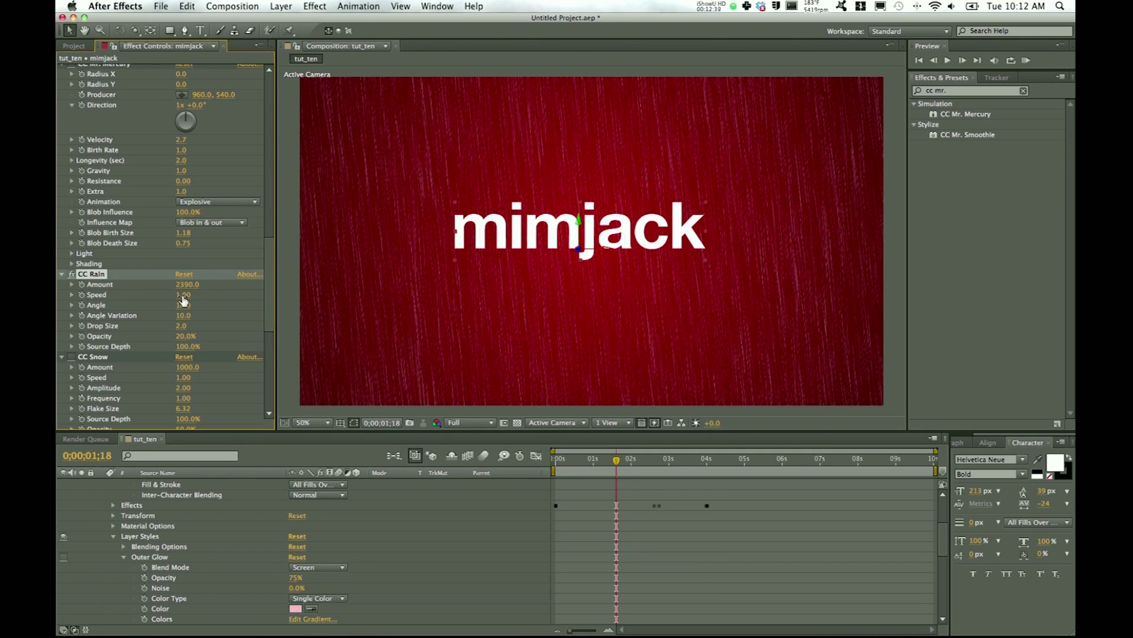
mouse_move(232, 295)
mouse_down()
mouse_move(223, 305)
mouse_move(422, 291)
mouse_up()
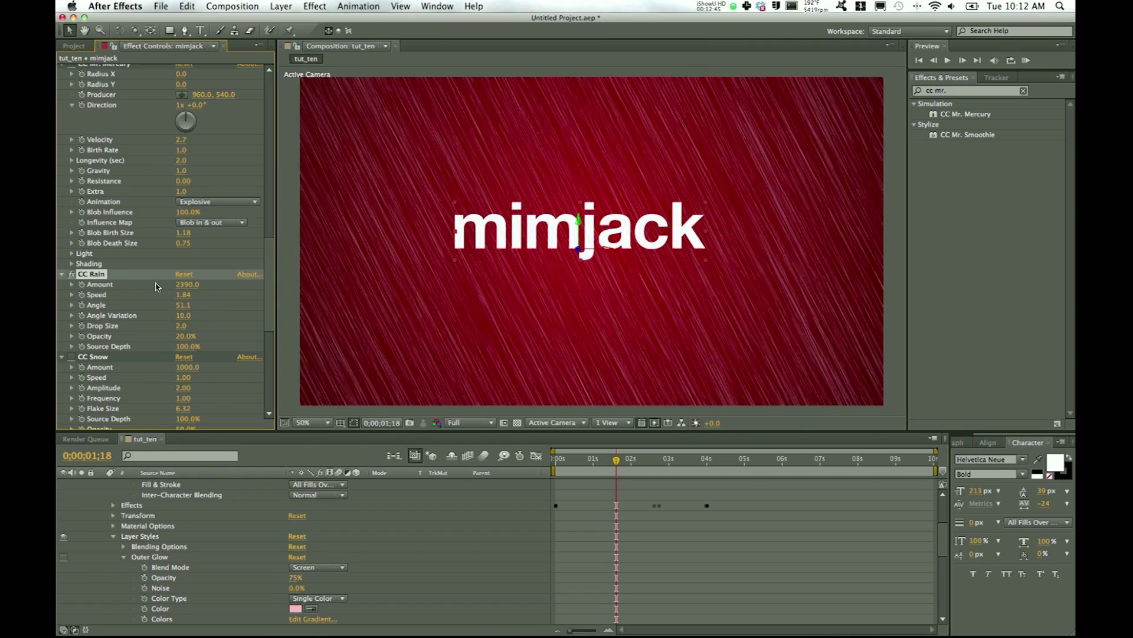
drag(619, 465, 573, 464)
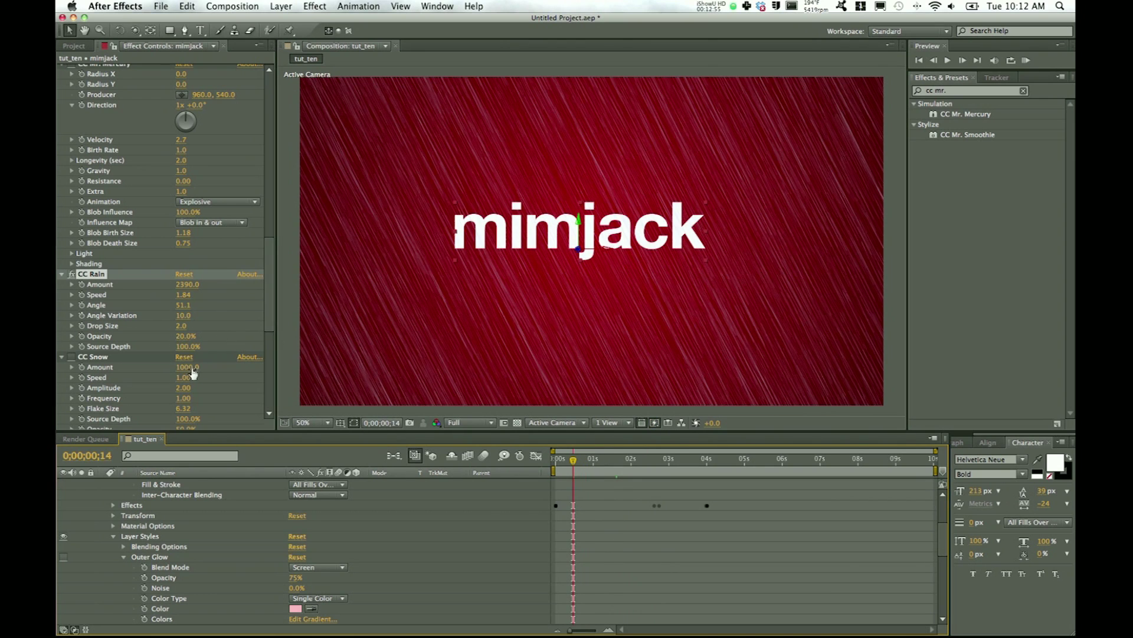
Turn off CC Rain, preview the text with CC Snow turned on, and turn CC Snow off again
click(72, 357)
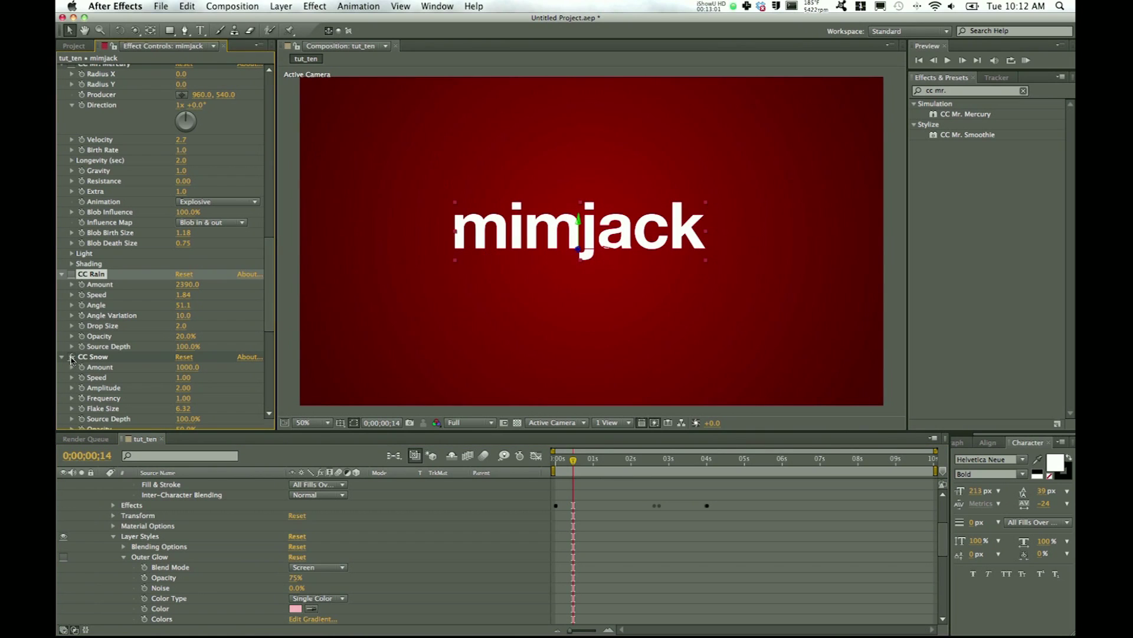
click(71, 358)
mouse_move(568, 461)
mouse_down()
mouse_move(730, 465)
mouse_move(555, 464)
mouse_up()
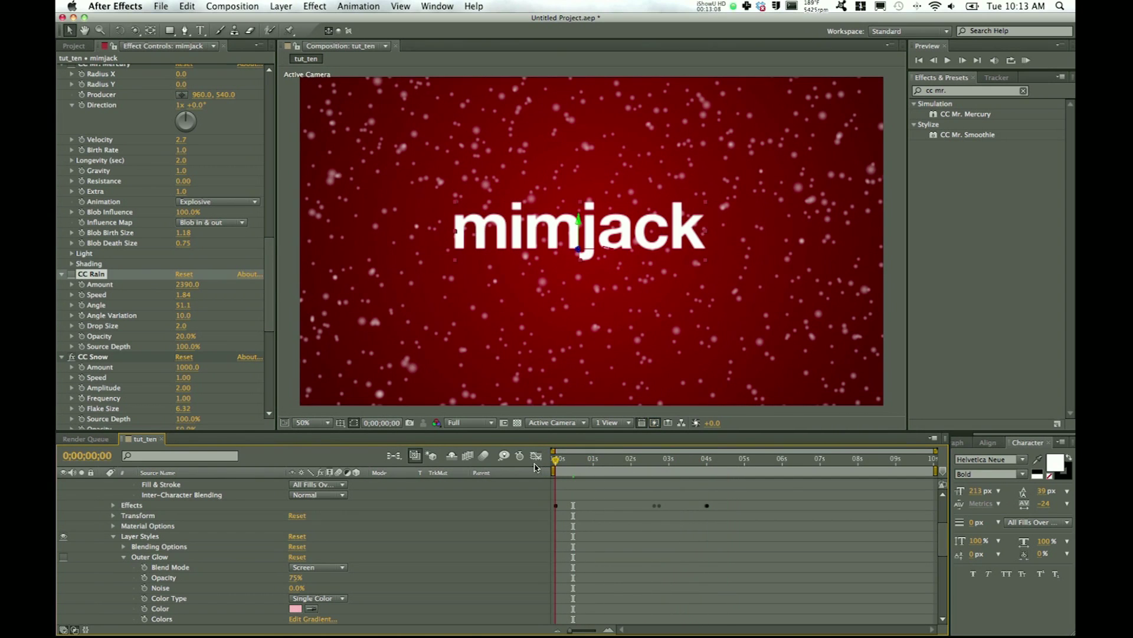
click(72, 357)
Keyframe CC Burn Film's Burn from 0 at the start to 80 at 0;00;03;05, and preview the burn around one second
scroll(113, 349, down, 5)
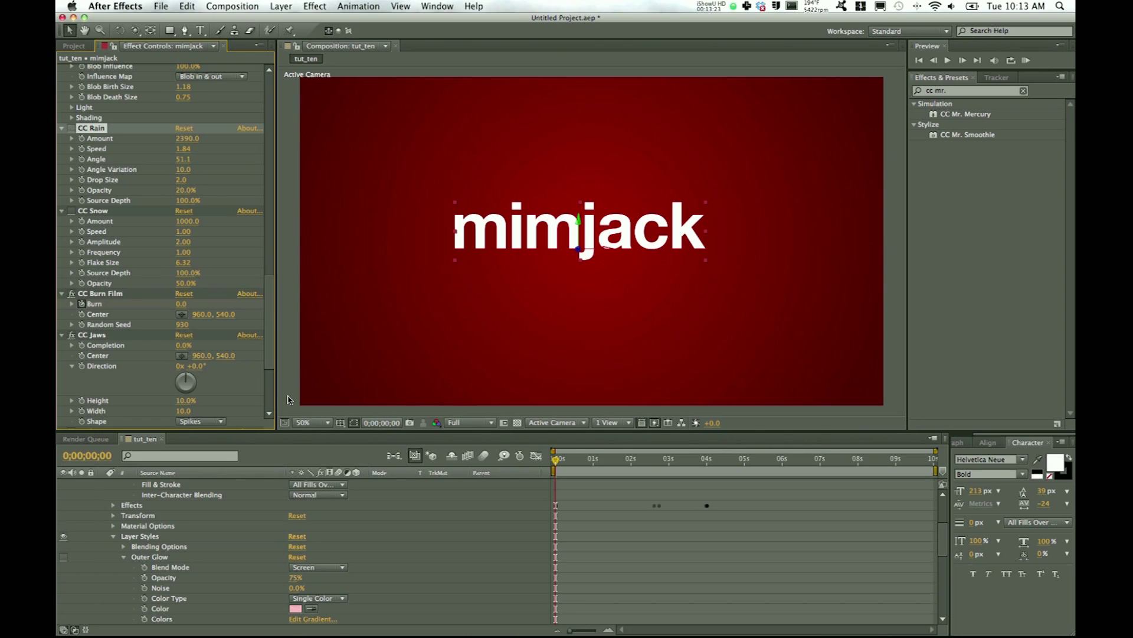
click(78, 305)
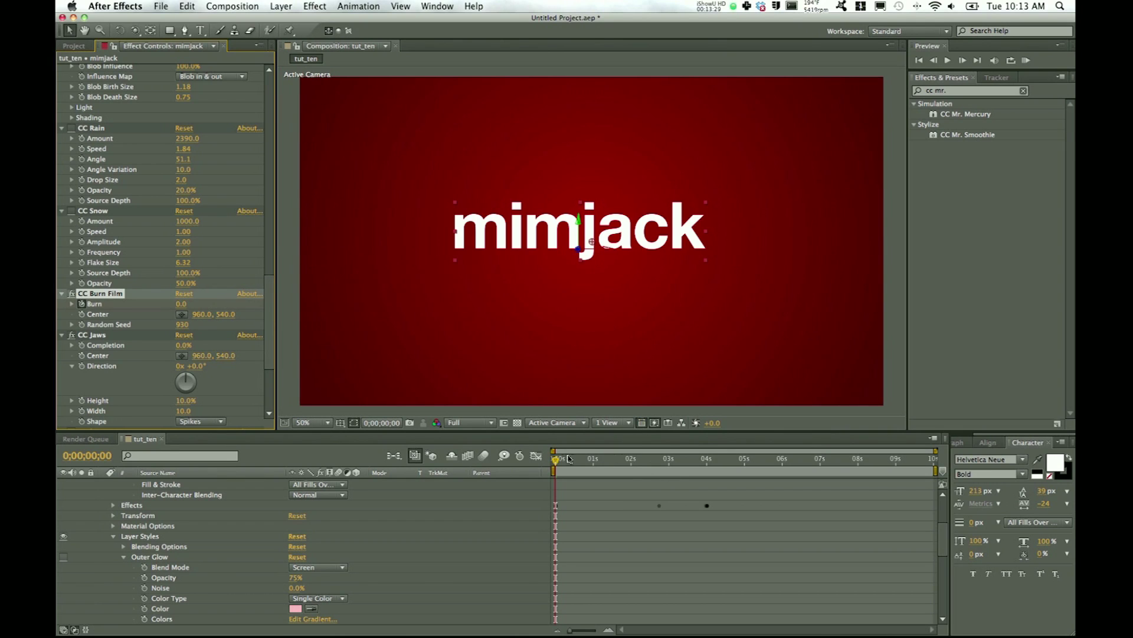
drag(556, 466, 675, 460)
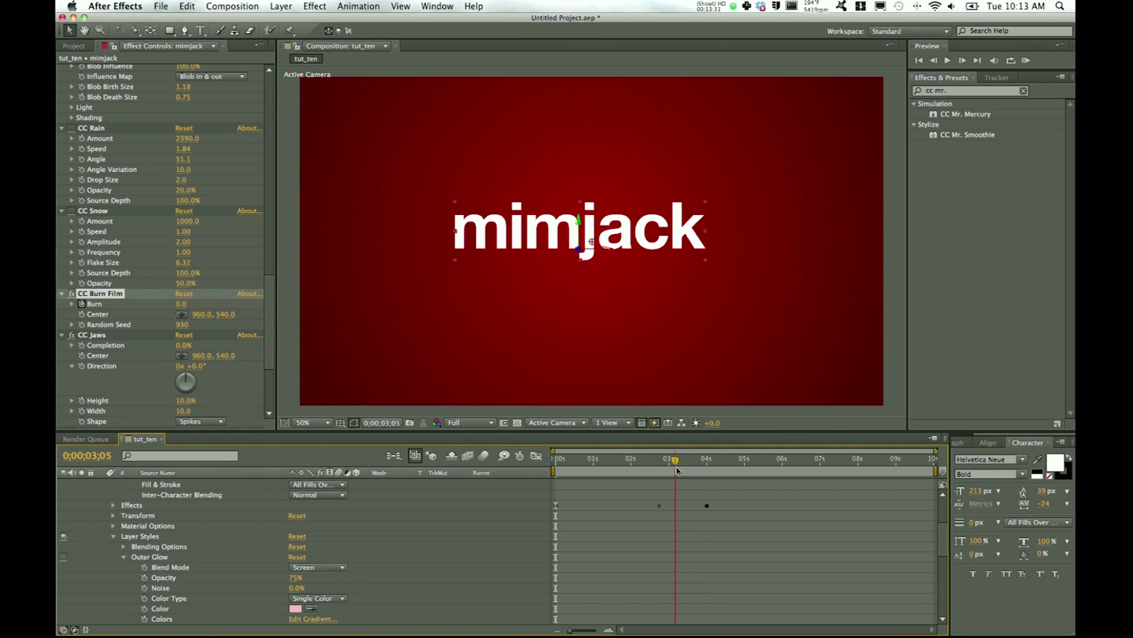
drag(180, 306, 227, 306)
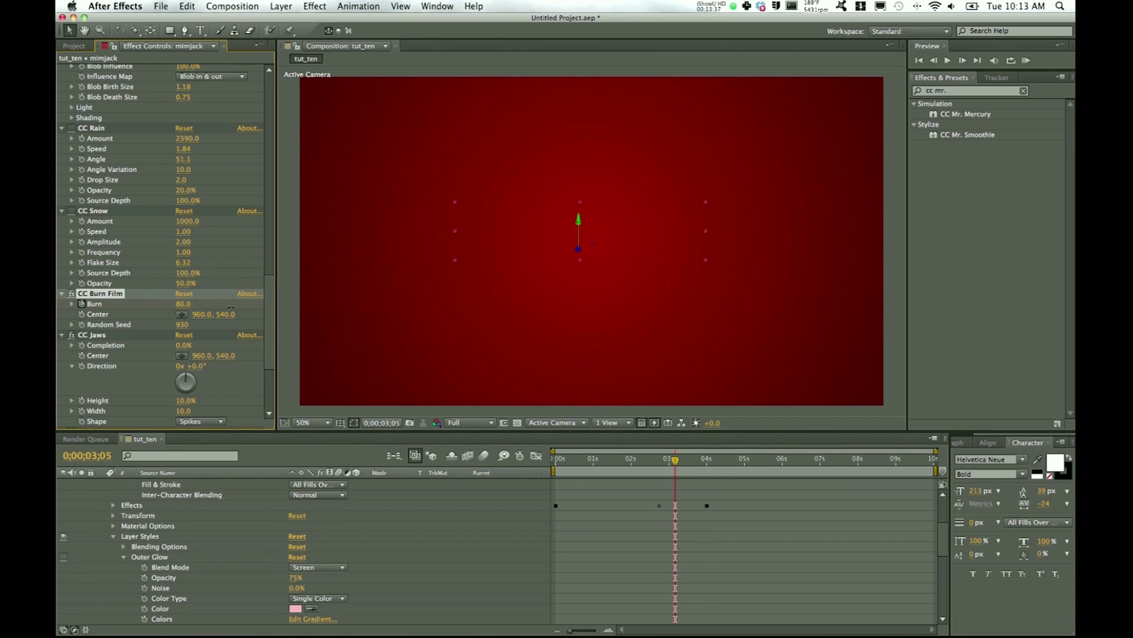
mouse_move(675, 465)
mouse_down()
mouse_move(527, 468)
mouse_move(595, 471)
mouse_up()
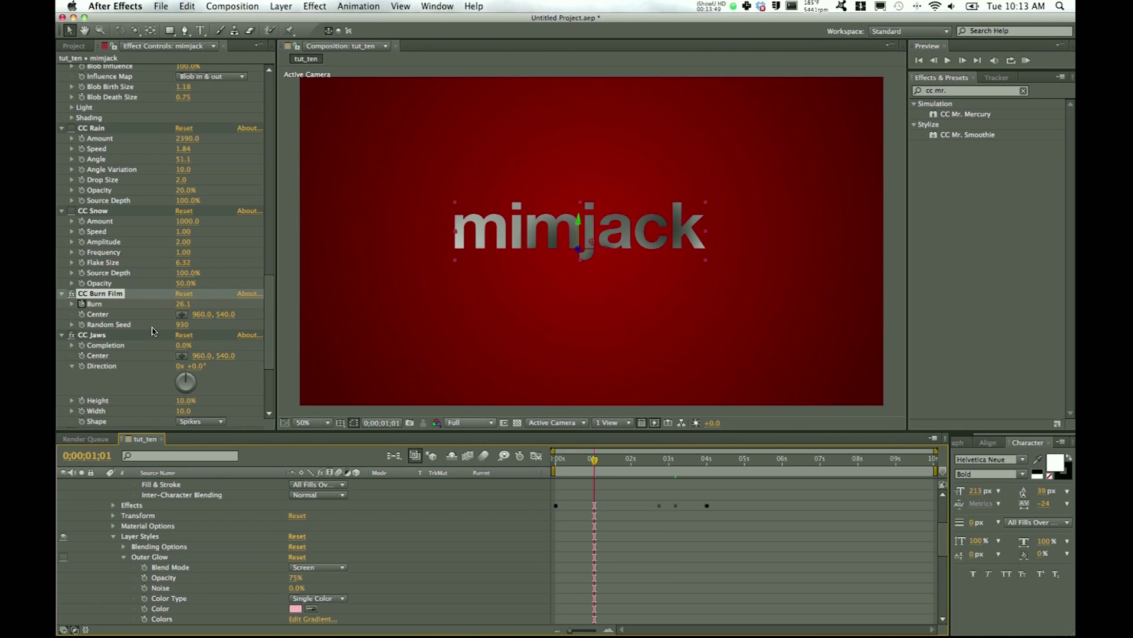
Place the CC Burn Film center at the start of the text, at 506, 506, and preview the burn at 0;00;00;24
click(182, 315)
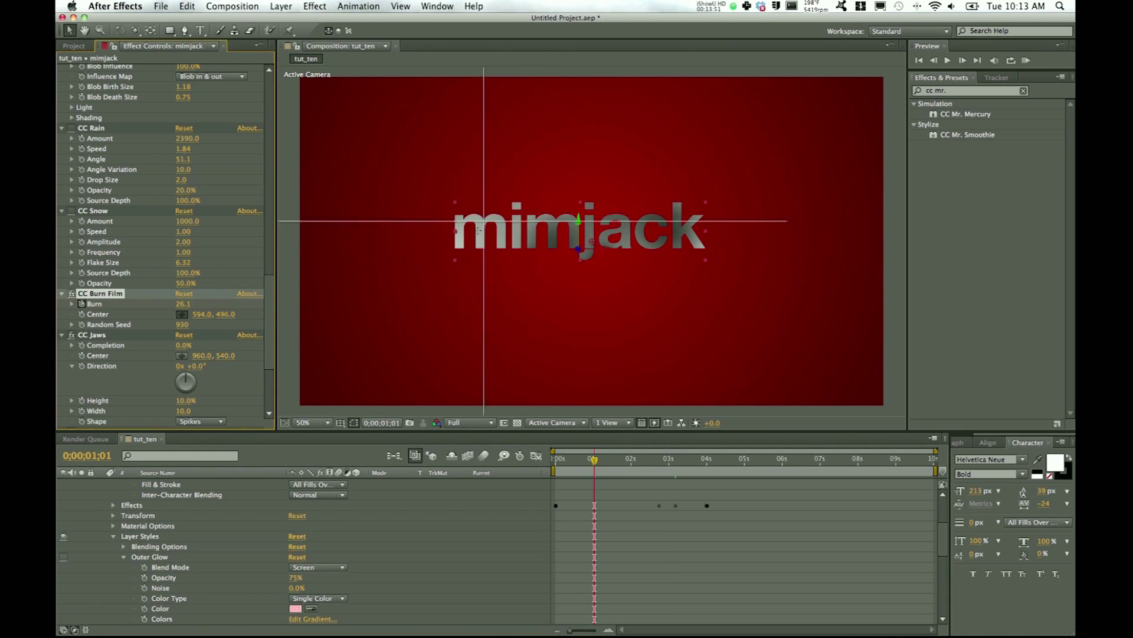
click(454, 231)
mouse_move(608, 458)
mouse_down()
mouse_move(679, 466)
mouse_move(586, 460)
mouse_up()
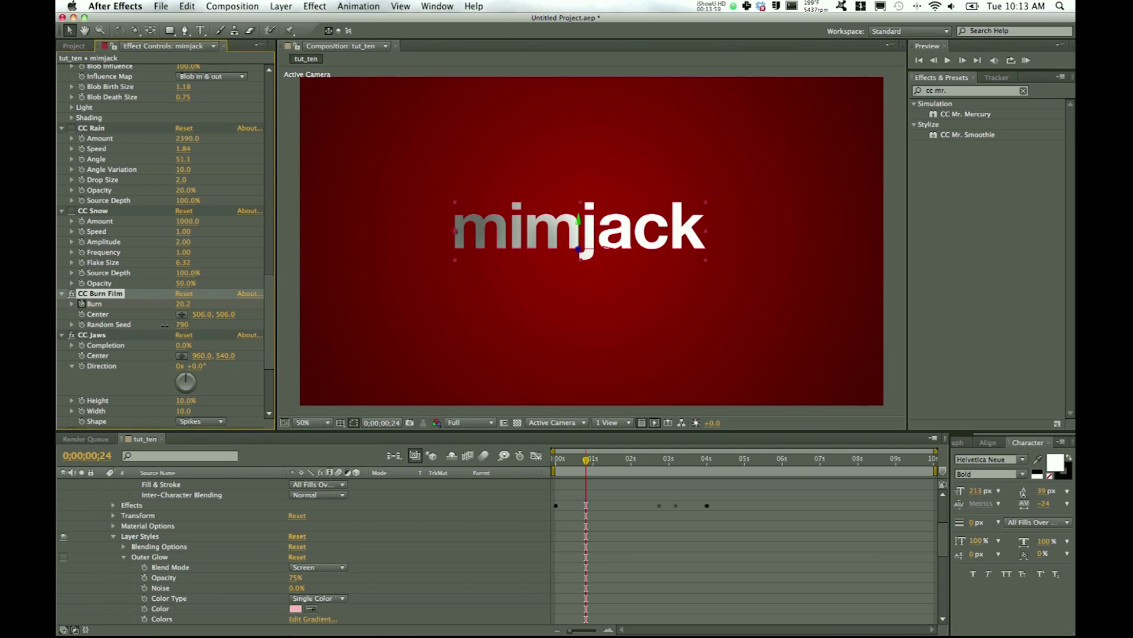
Compare CC Burn Film's burn pattern with Random Seed 0 at 0;00;01;09, and set Random Seed to 790
drag(183, 327, 150, 325)
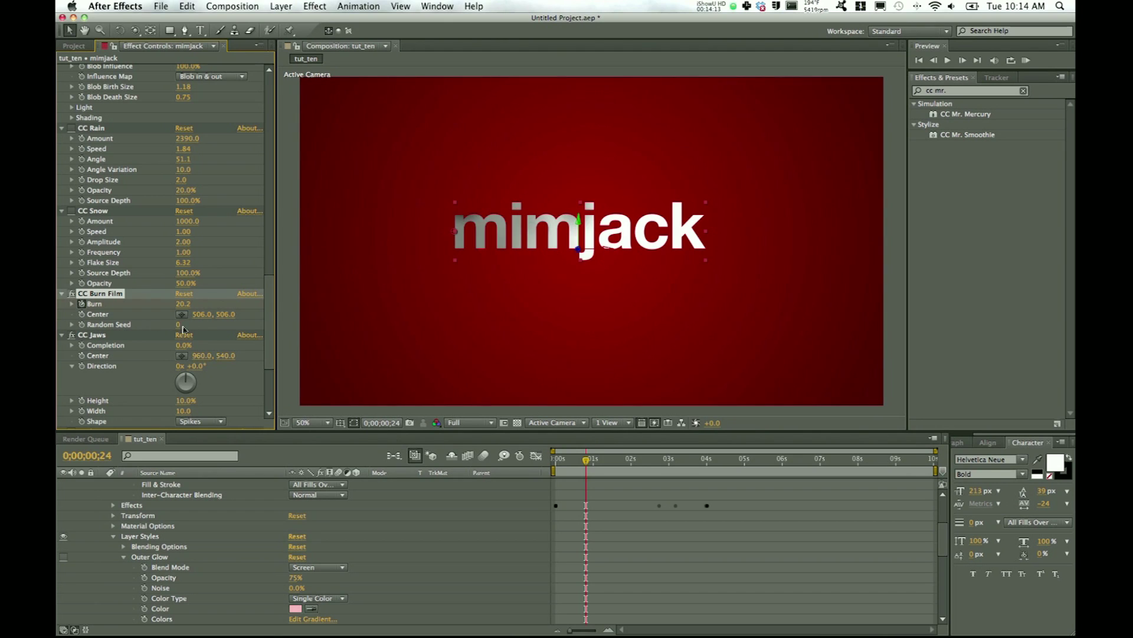
mouse_move(586, 465)
mouse_down()
mouse_move(691, 467)
mouse_move(604, 470)
mouse_up()
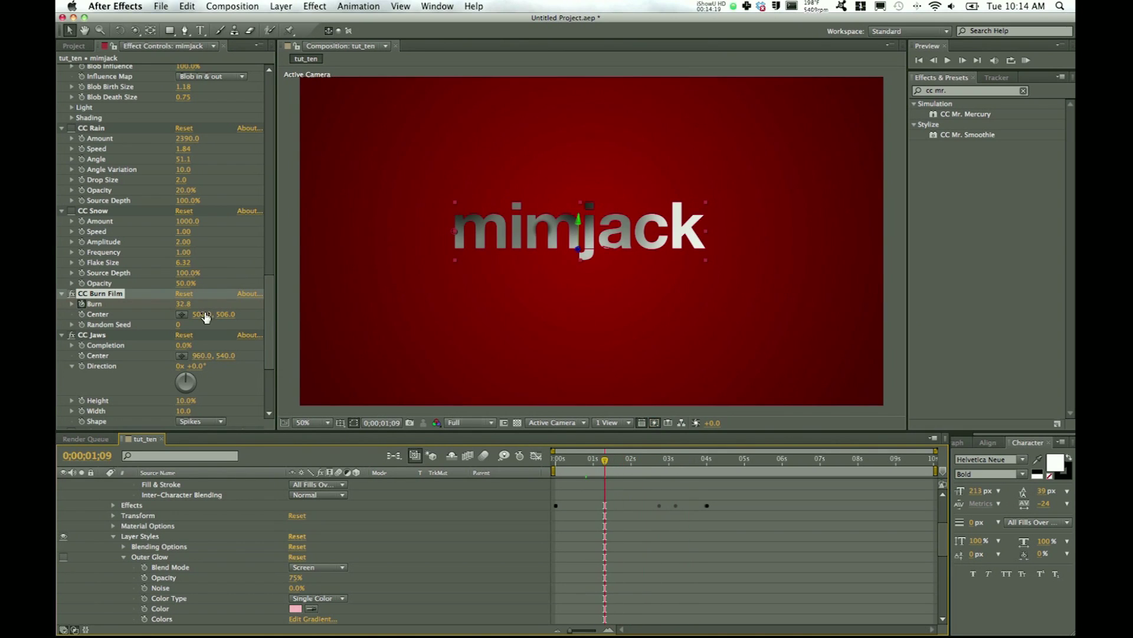
drag(177, 325, 225, 327)
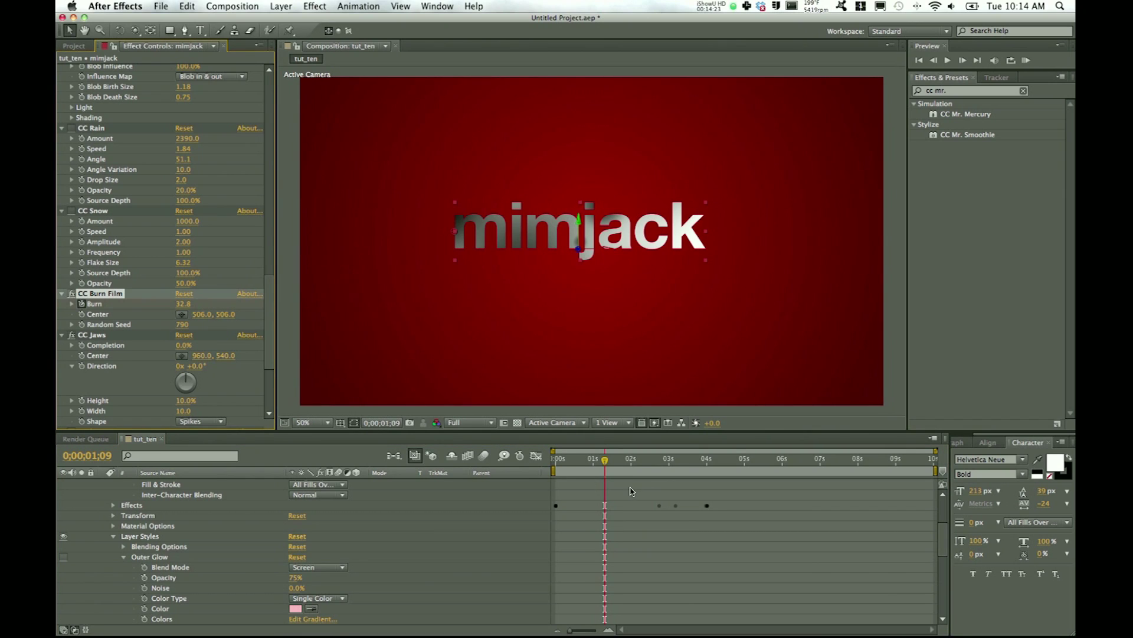
mouse_move(607, 466)
mouse_down()
mouse_move(689, 471)
mouse_move(593, 470)
mouse_move(606, 469)
mouse_up()
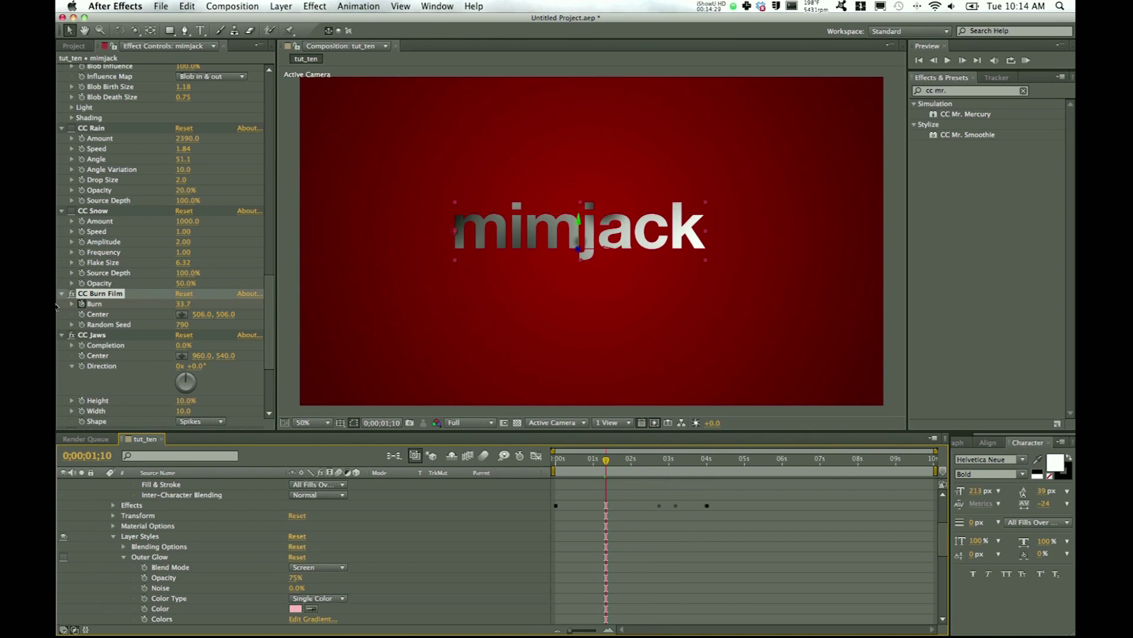
Try to animate CC Burn Film's Random Seed with keyframes from 790 at the start to another value at 0;00;03;09
key(Home)
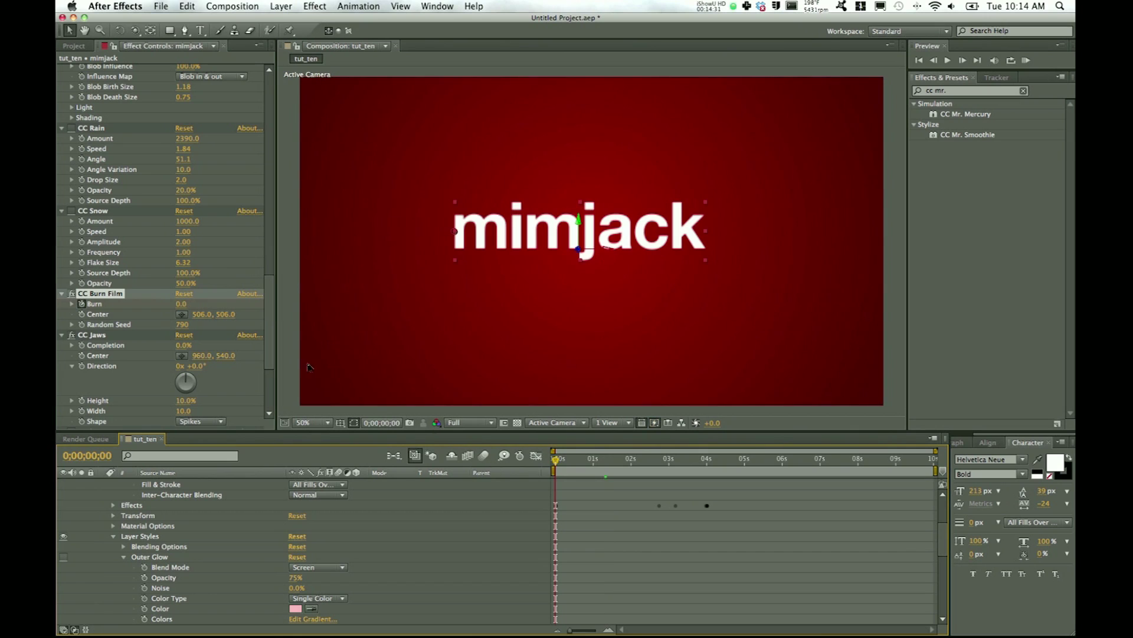
click(82, 325)
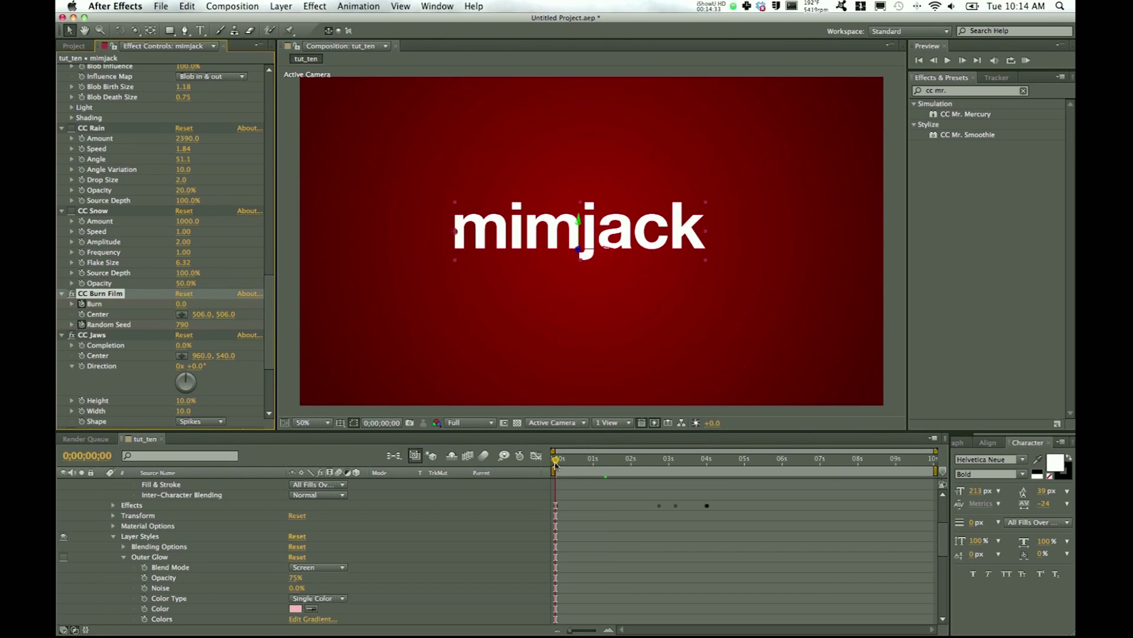
mouse_move(555, 467)
mouse_down()
mouse_move(711, 464)
mouse_move(659, 465)
mouse_move(682, 465)
mouse_up()
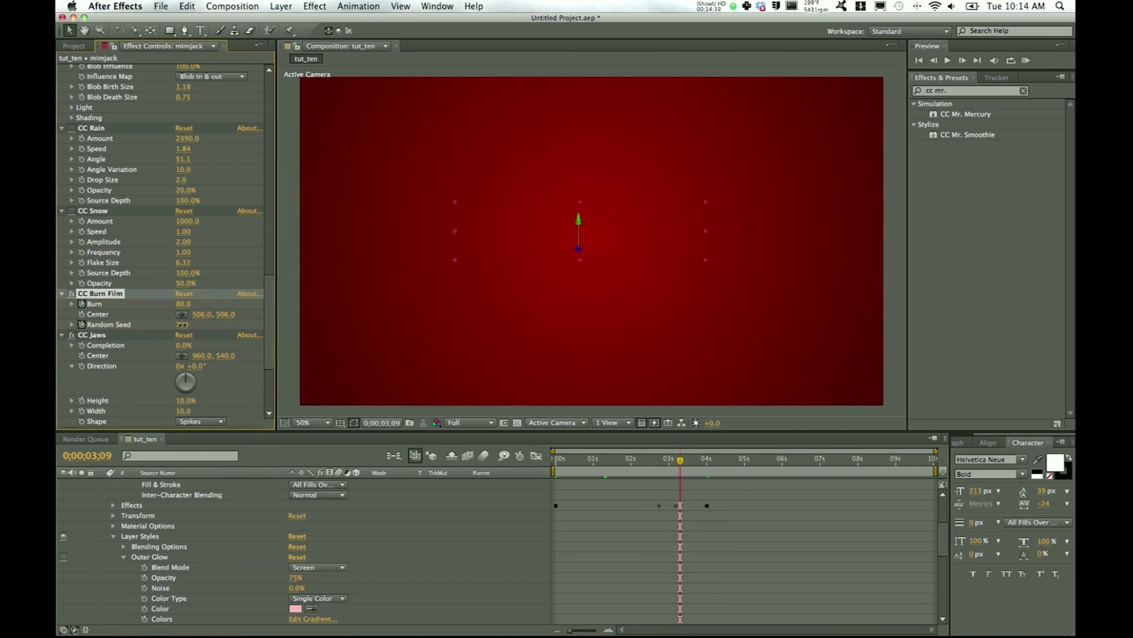
key(Return)
drag(681, 460, 554, 468)
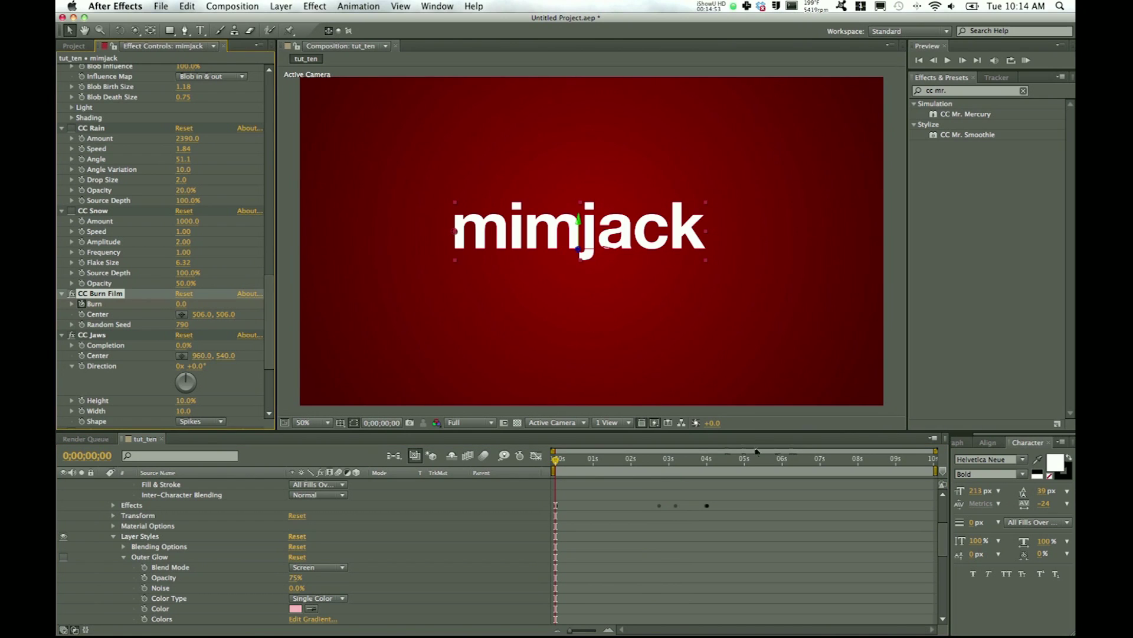
mouse_move(555, 462)
mouse_down()
mouse_move(689, 467)
mouse_move(554, 467)
mouse_up()
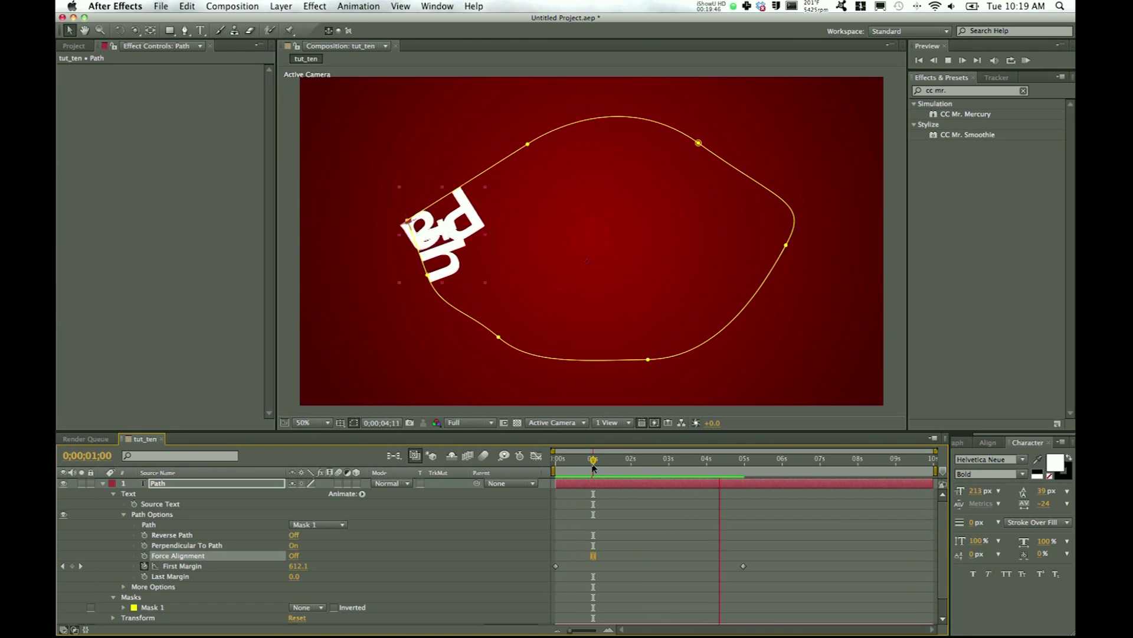
click(712, 6)
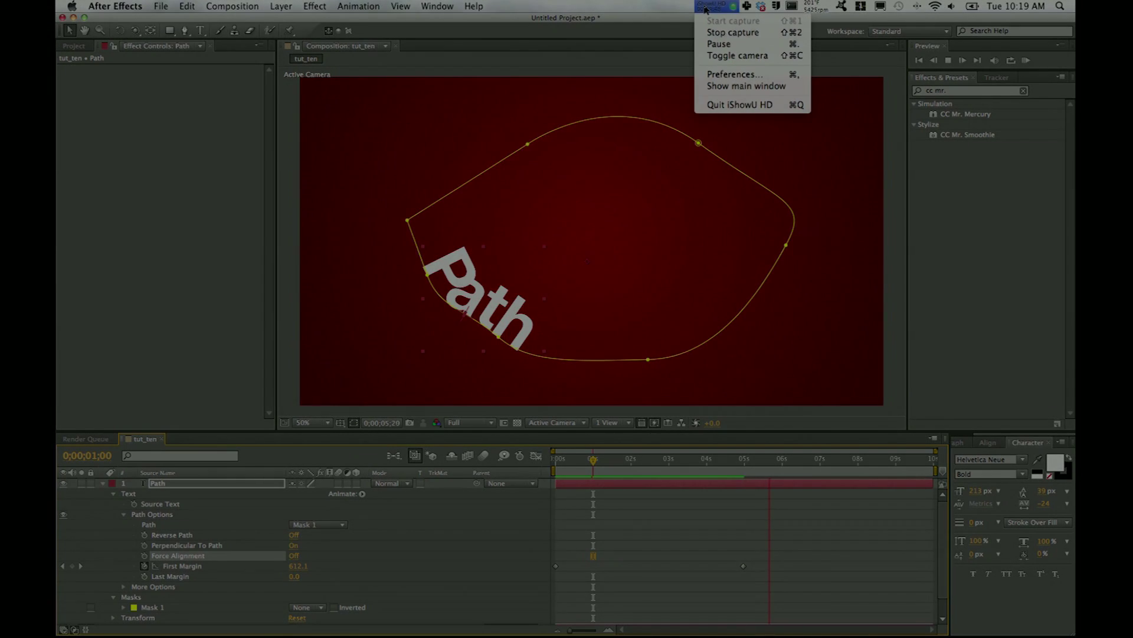